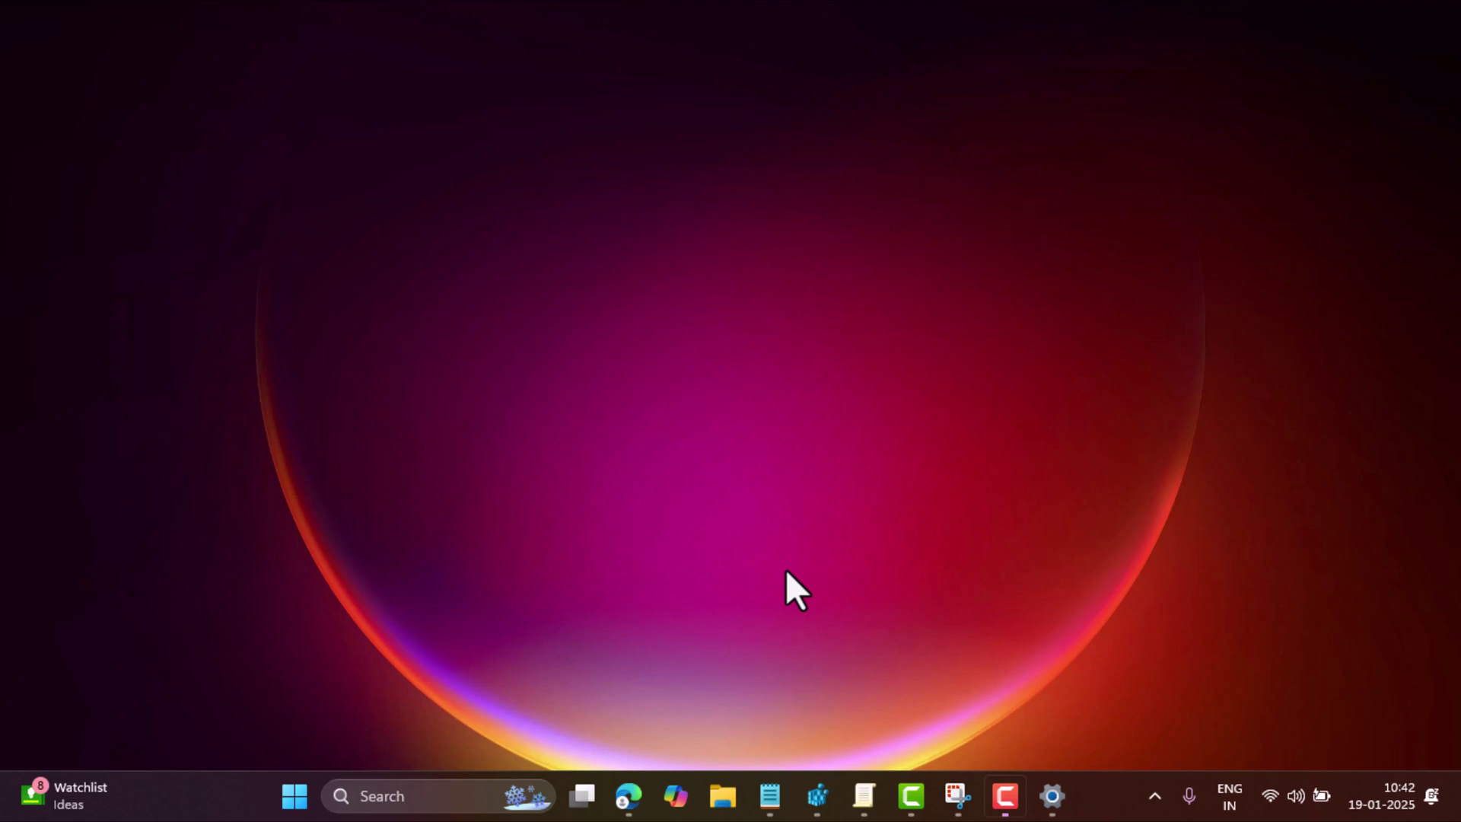
# Pause Windows updates for 5 weeks, until 23-02-2025, and minimize the Settings window
pyautogui.click(1052, 795)
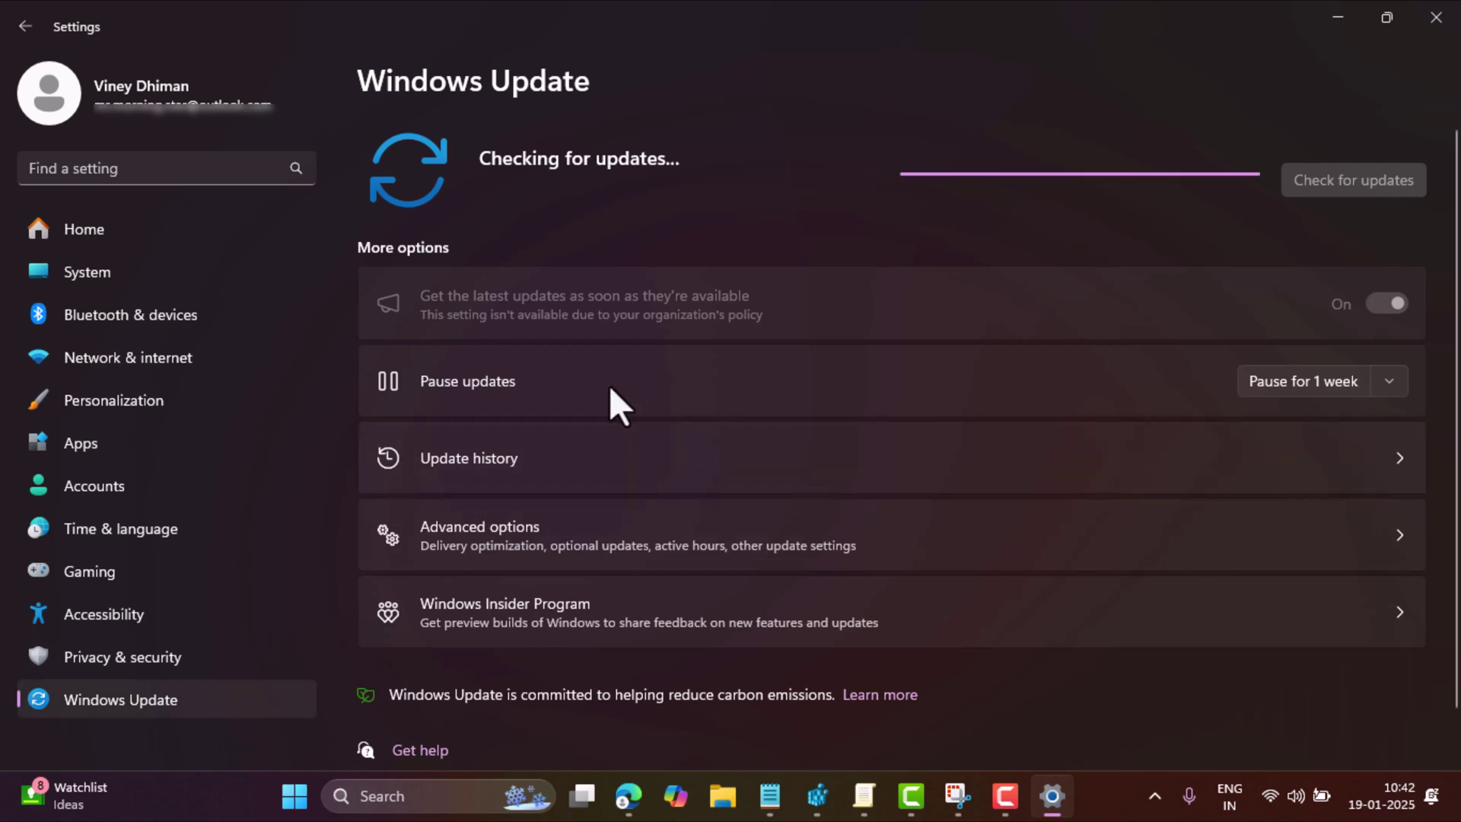
pyautogui.click(1391, 381)
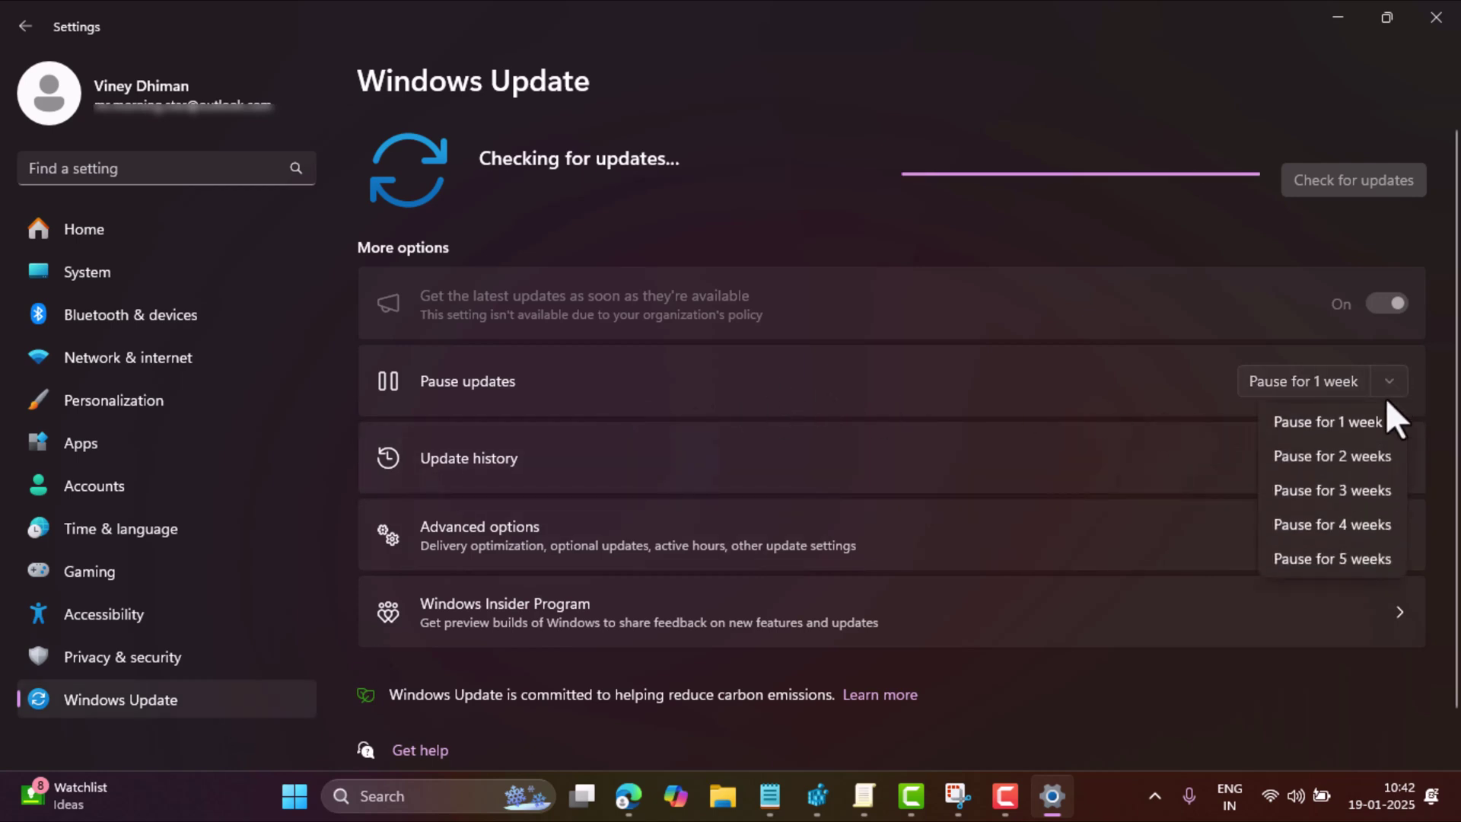
pyautogui.click(1344, 559)
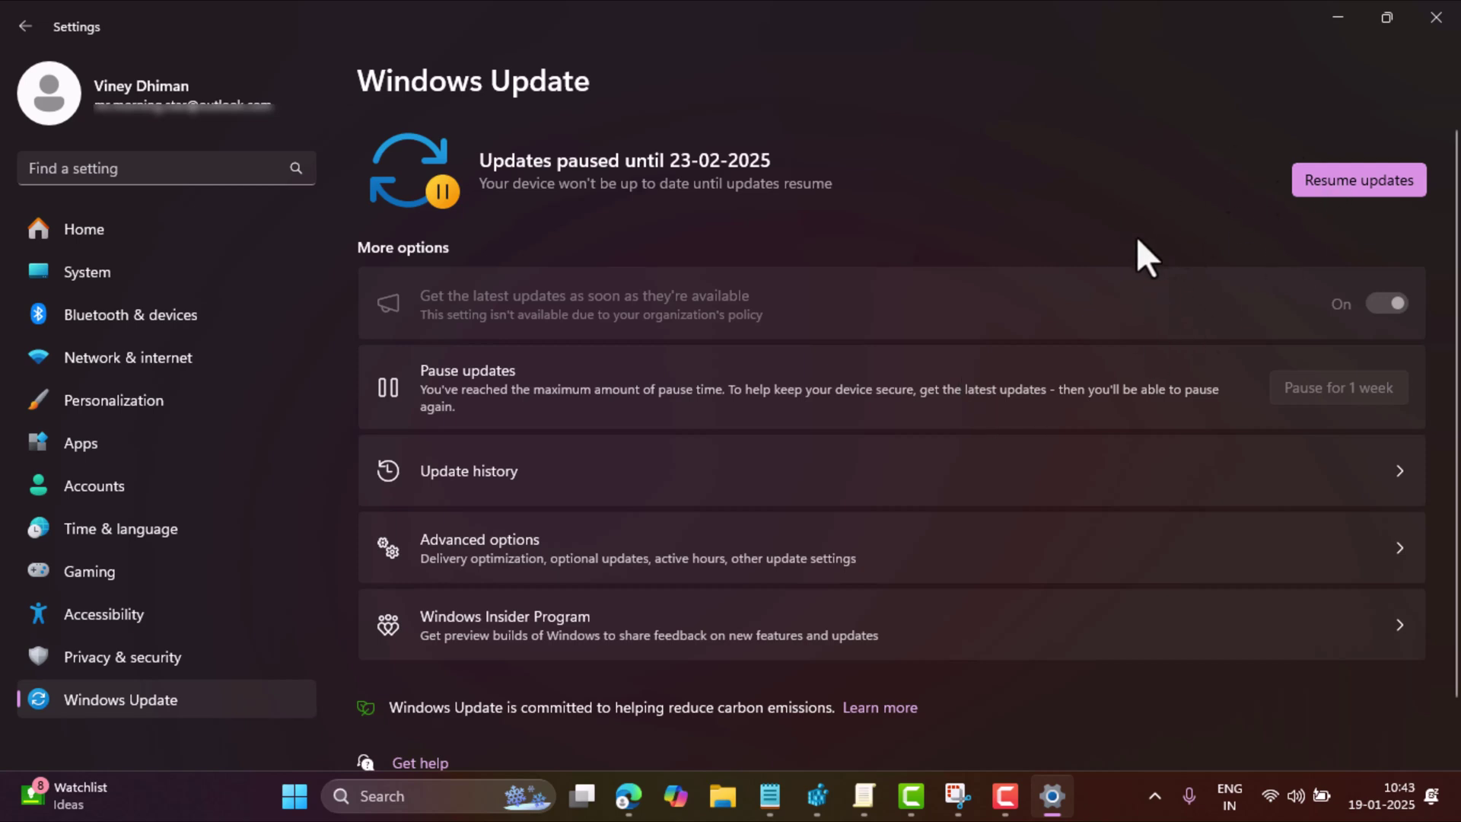
pyautogui.click(1336, 18)
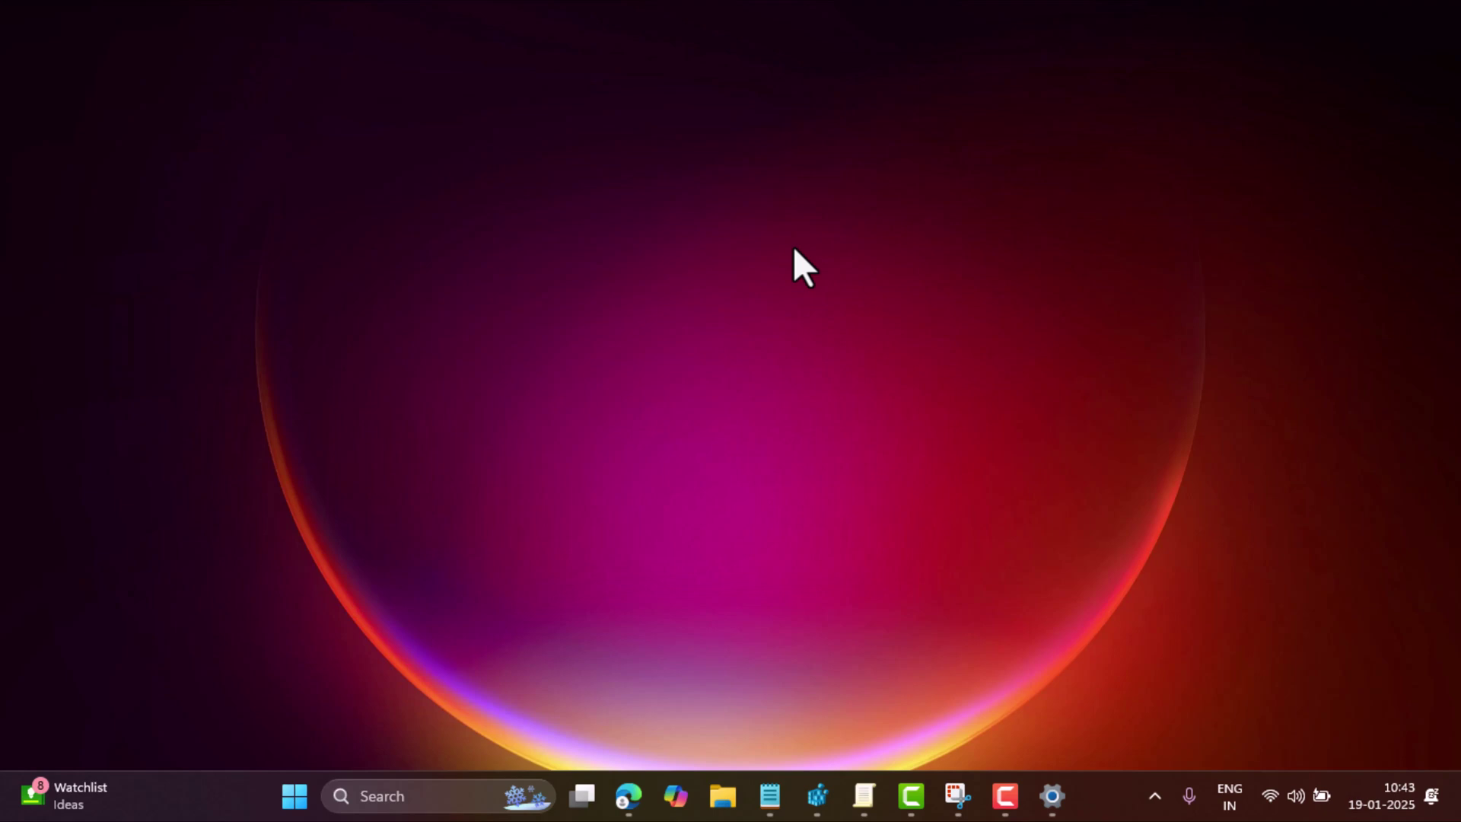
# Browse in File Explorer to C:\Windows\SoftwareDistribution\Download
pyautogui.click(724, 797)
pyautogui.click(25, 648)
pyautogui.click(85, 683)
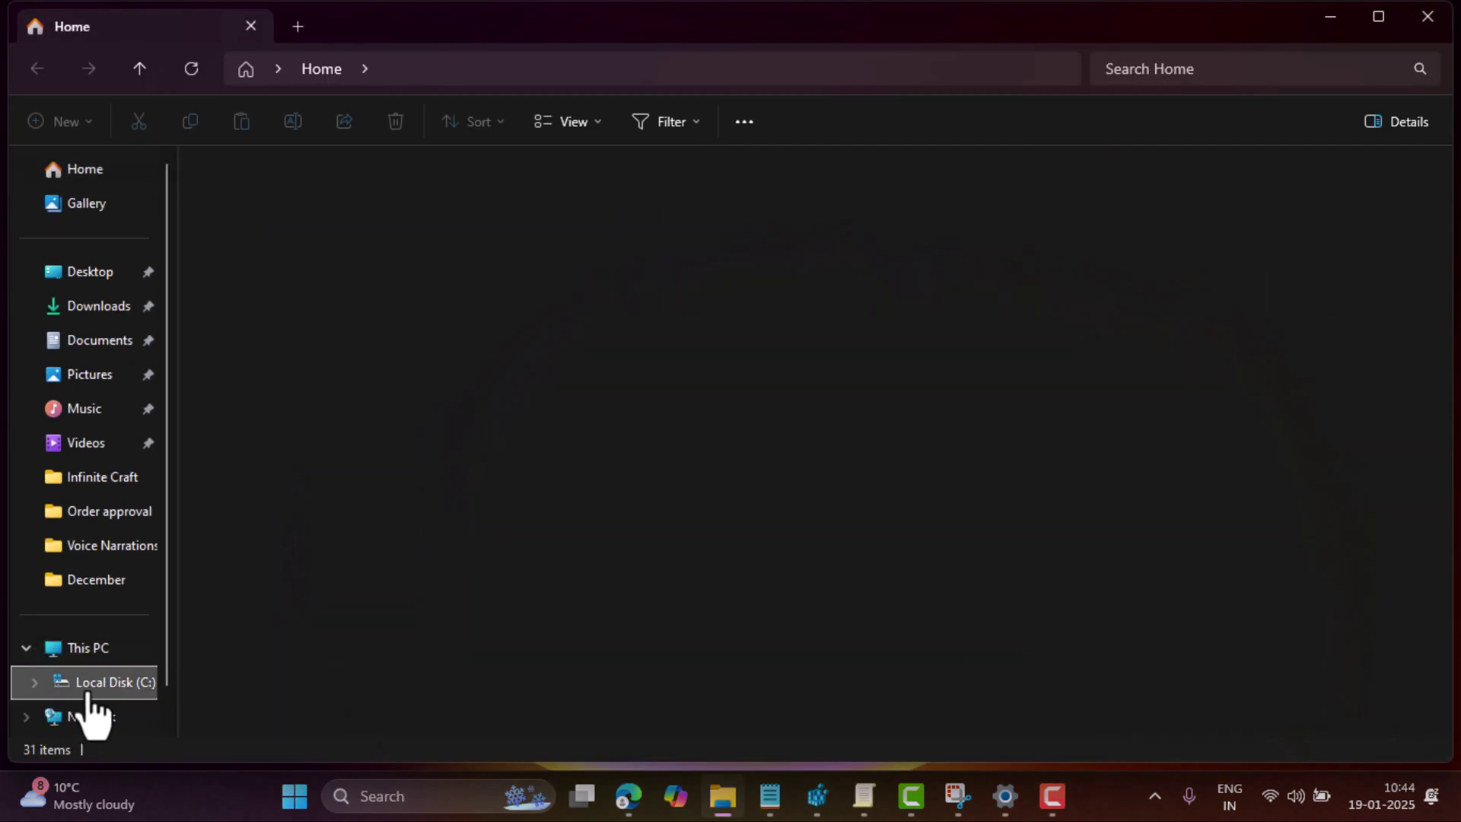
pyautogui.doubleClick(260, 344)
pyautogui.scroll(-15, 346, 591)
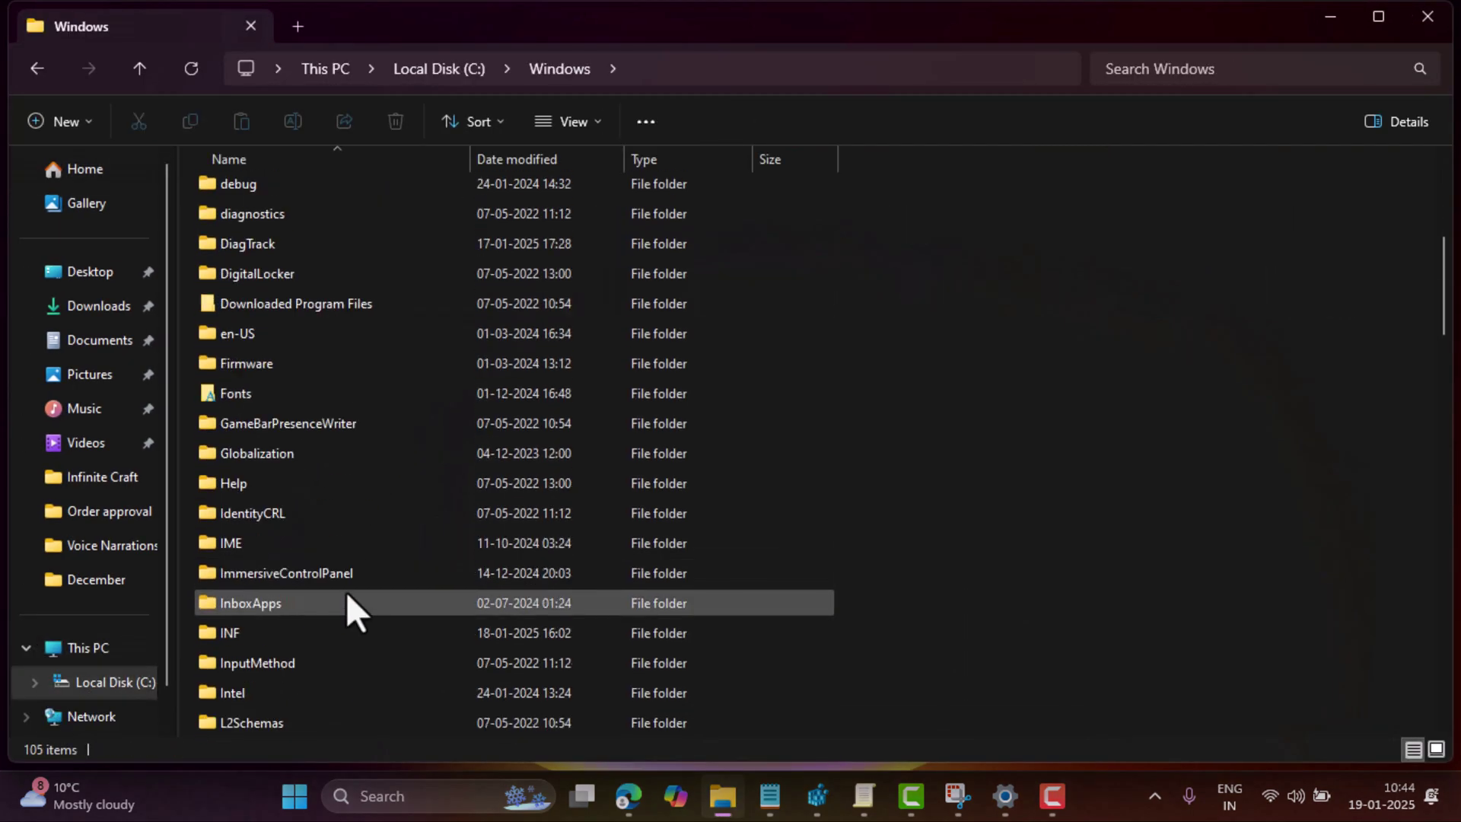
pyautogui.scroll(-3, 346, 591)
pyautogui.doubleClick(323, 389)
pyautogui.doubleClick(454, 222)
# Delete all 21 cached update files, granting permission for every item
pyautogui.hotkey('ctrl', 'a')
pyautogui.press('Delete')
pyautogui.click(305, 263)
pyautogui.click(384, 292)
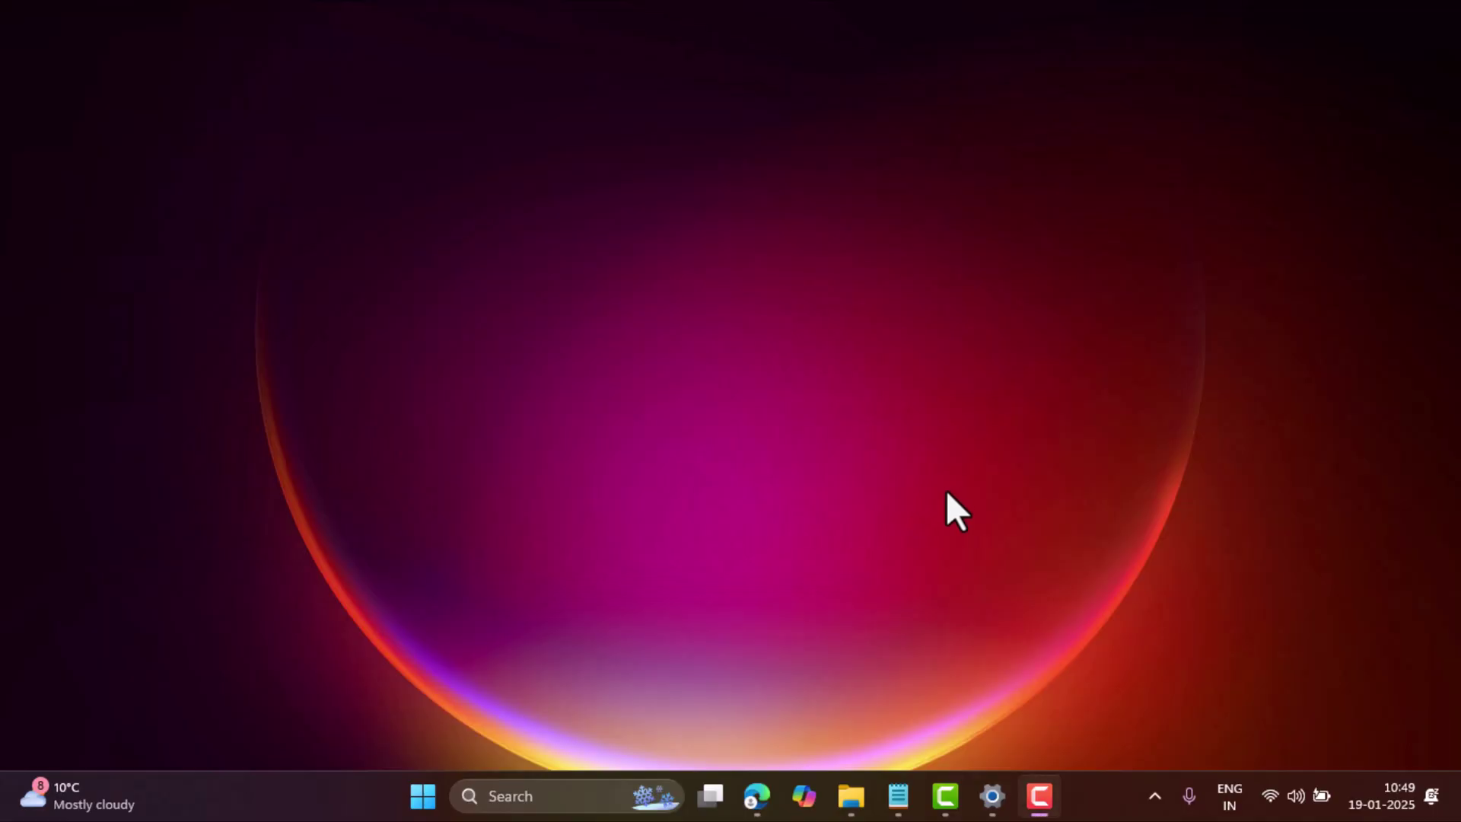
# Search for gpedit and launch Local Group Policy Editor
pyautogui.click(512, 806)
pyautogui.write('gpedit')
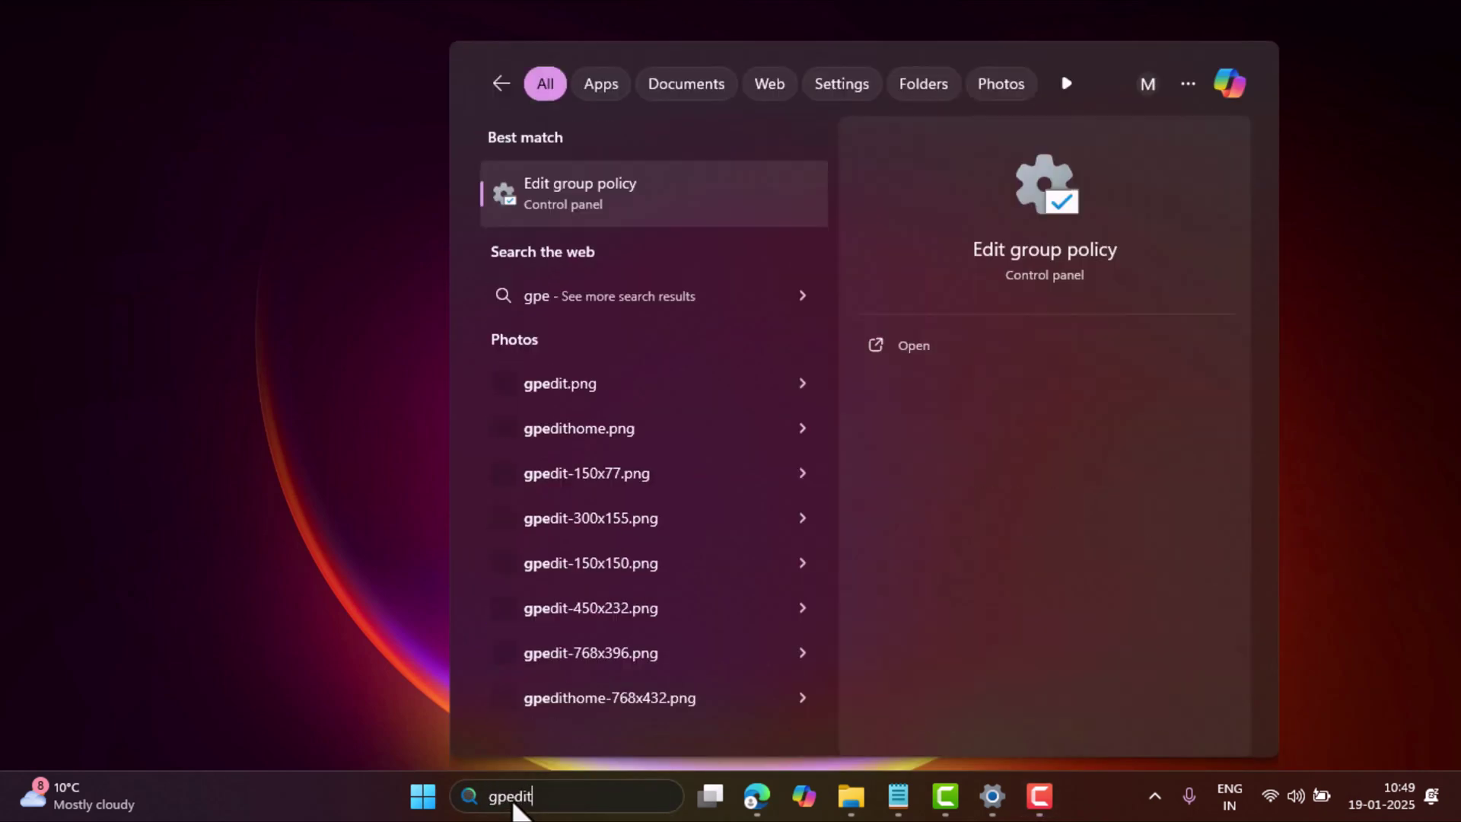
pyautogui.click(615, 205)
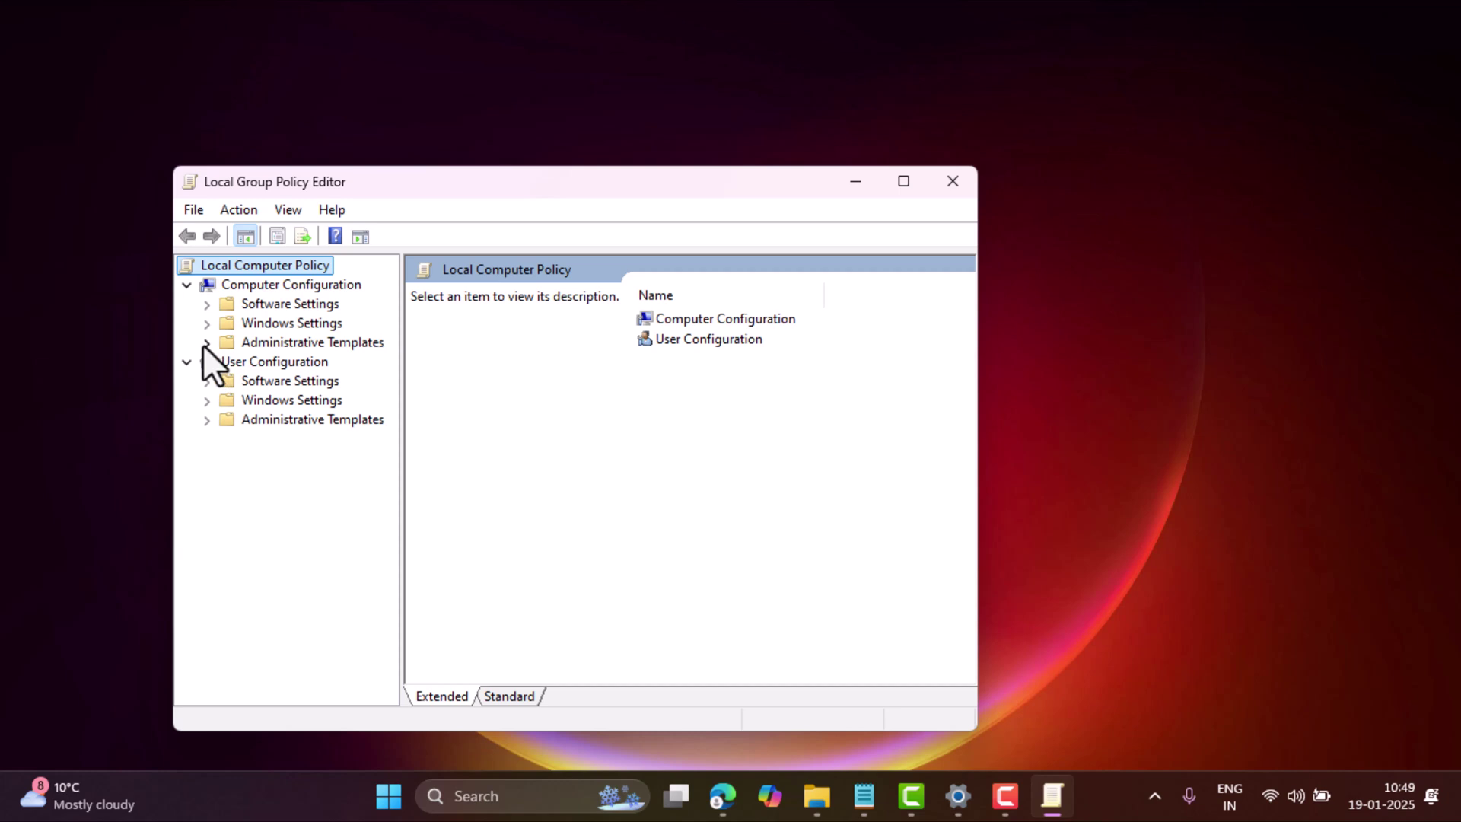
# Under Windows Update's Manage updates offered from Windows Update, open Select the target Feature Update version
pyautogui.click(205, 343)
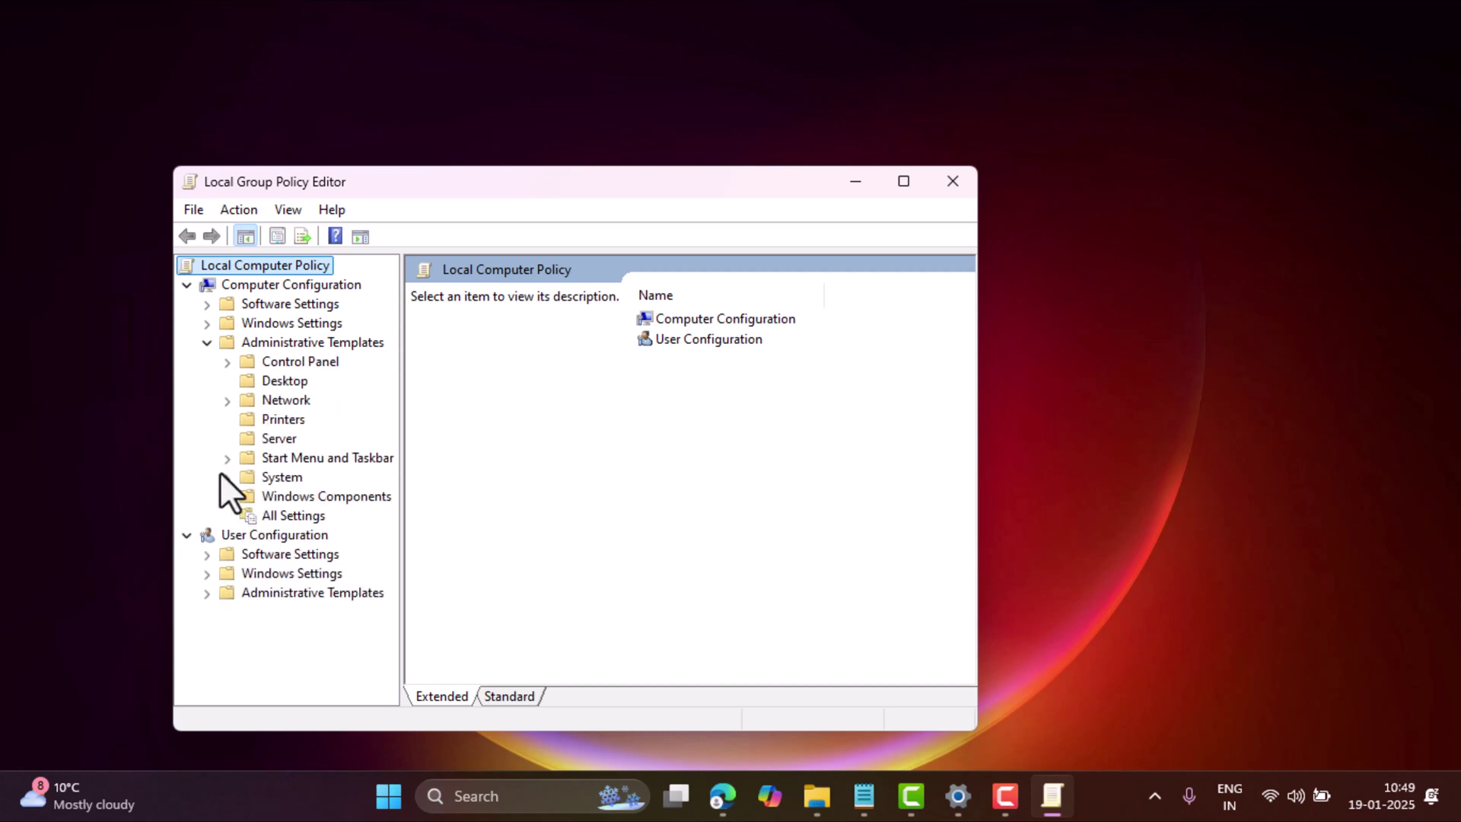
pyautogui.click(227, 497)
pyautogui.scroll(-20, 226, 502)
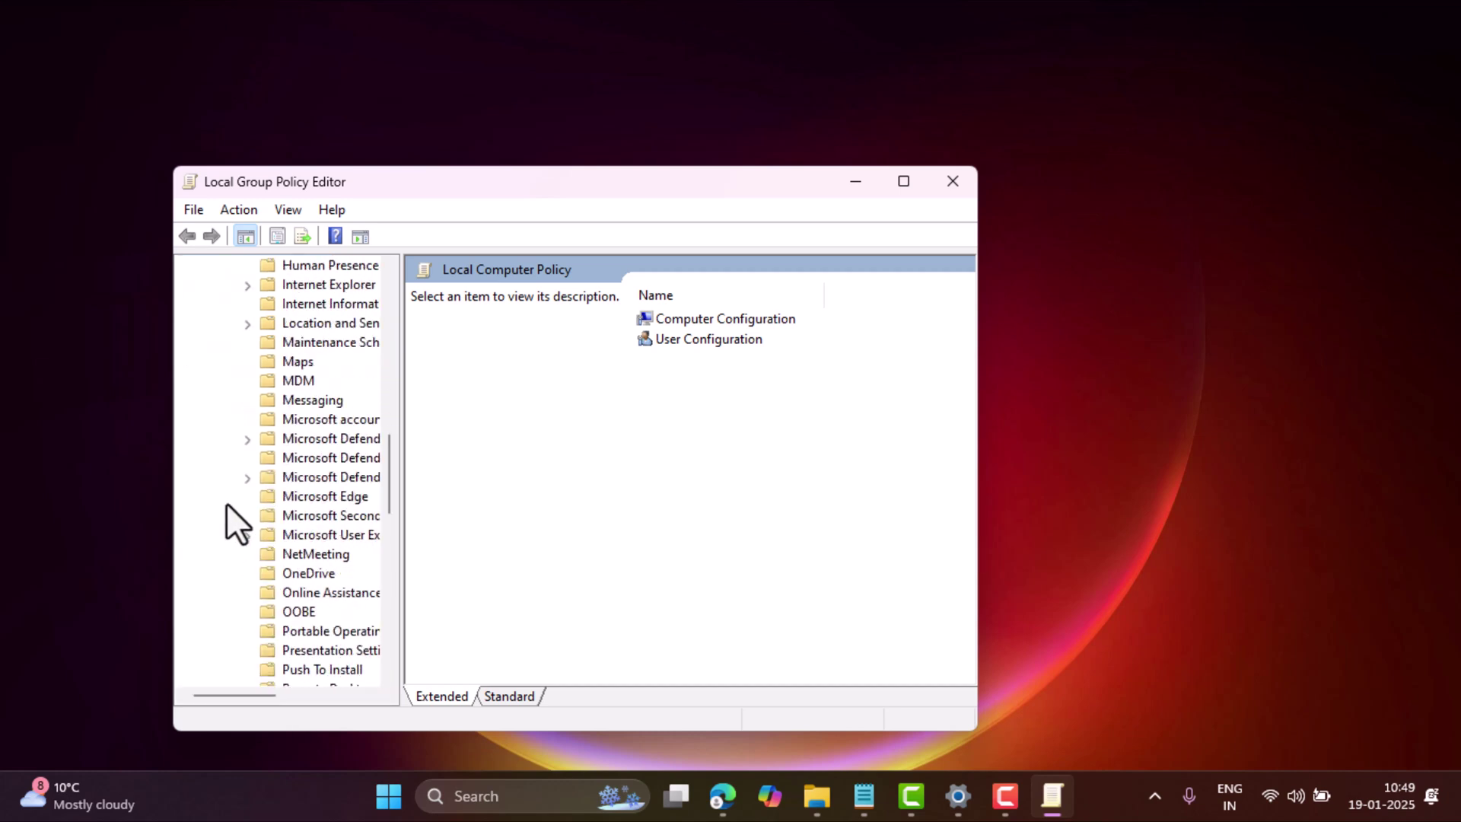
pyautogui.scroll(-3, 317, 534)
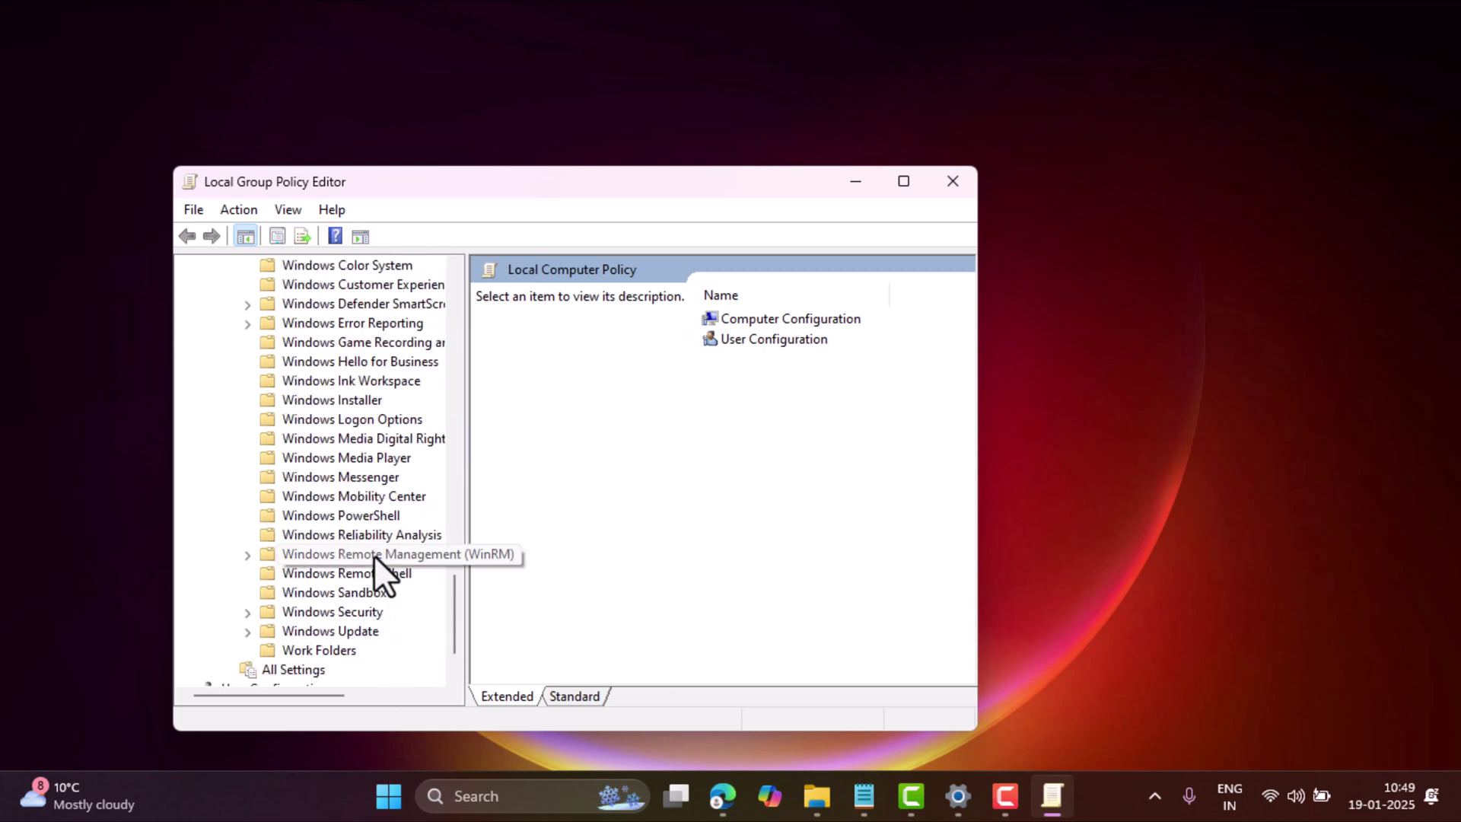
pyautogui.click(299, 631)
pyautogui.click(801, 381)
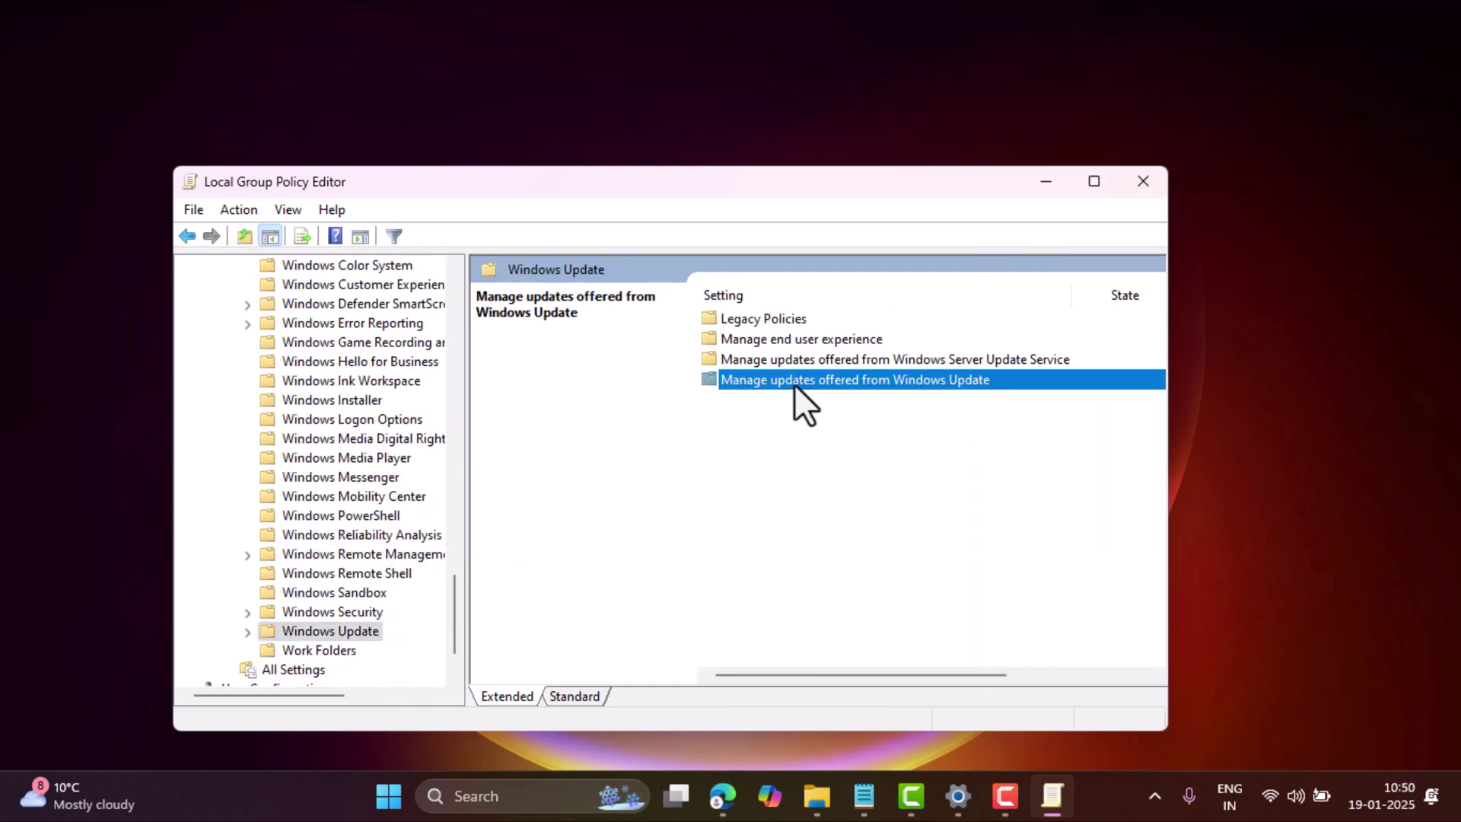
pyautogui.doubleClick(802, 382)
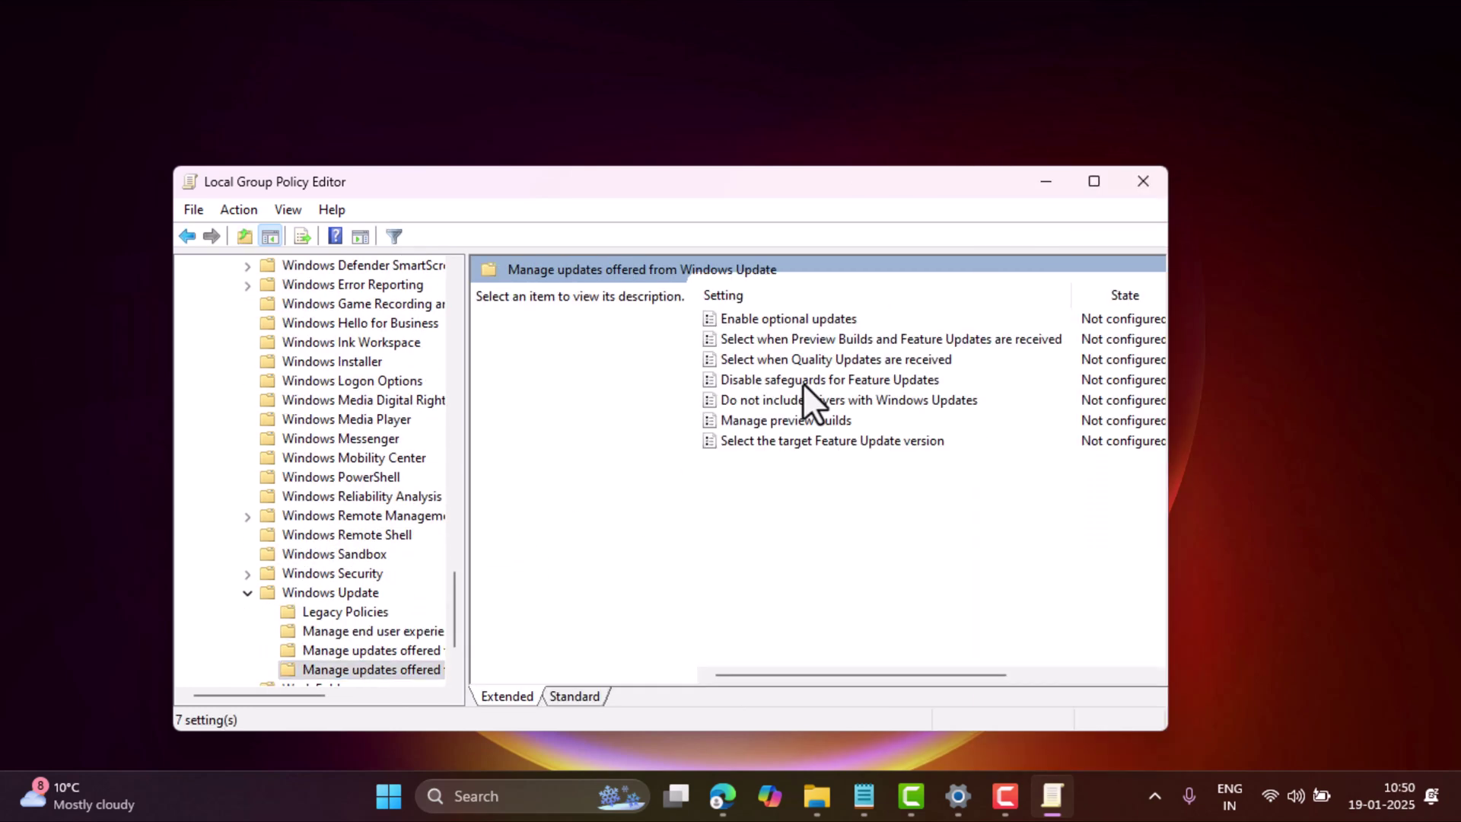
pyautogui.doubleClick(766, 439)
# Enable the policy with product Windows11 and target version 23H2, then apply and confirm
pyautogui.moveTo(640, 106); pyautogui.dragTo(809, 88)
pyautogui.click(281, 203)
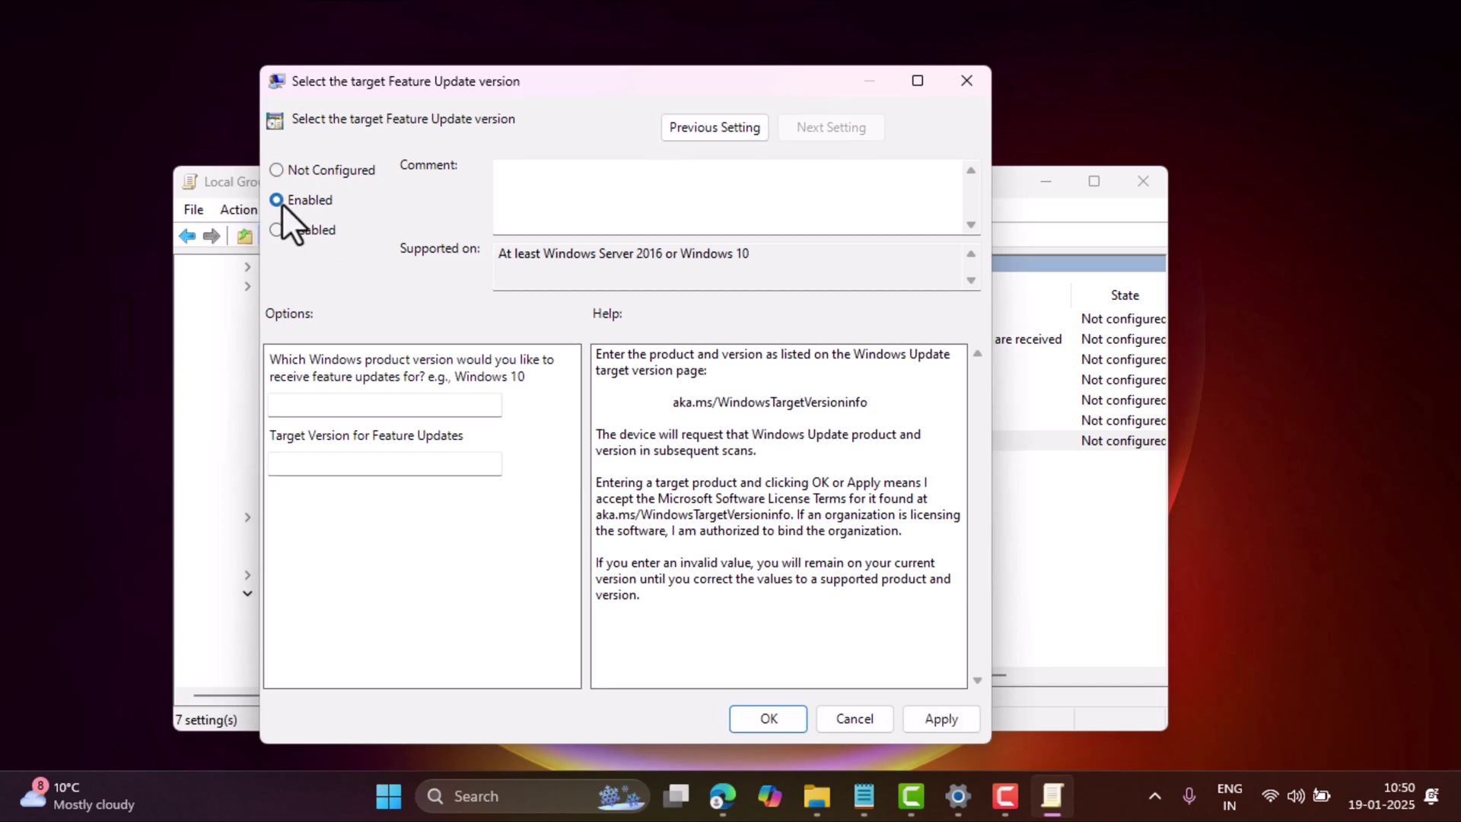
pyautogui.click(362, 411)
pyautogui.write('Windows11')
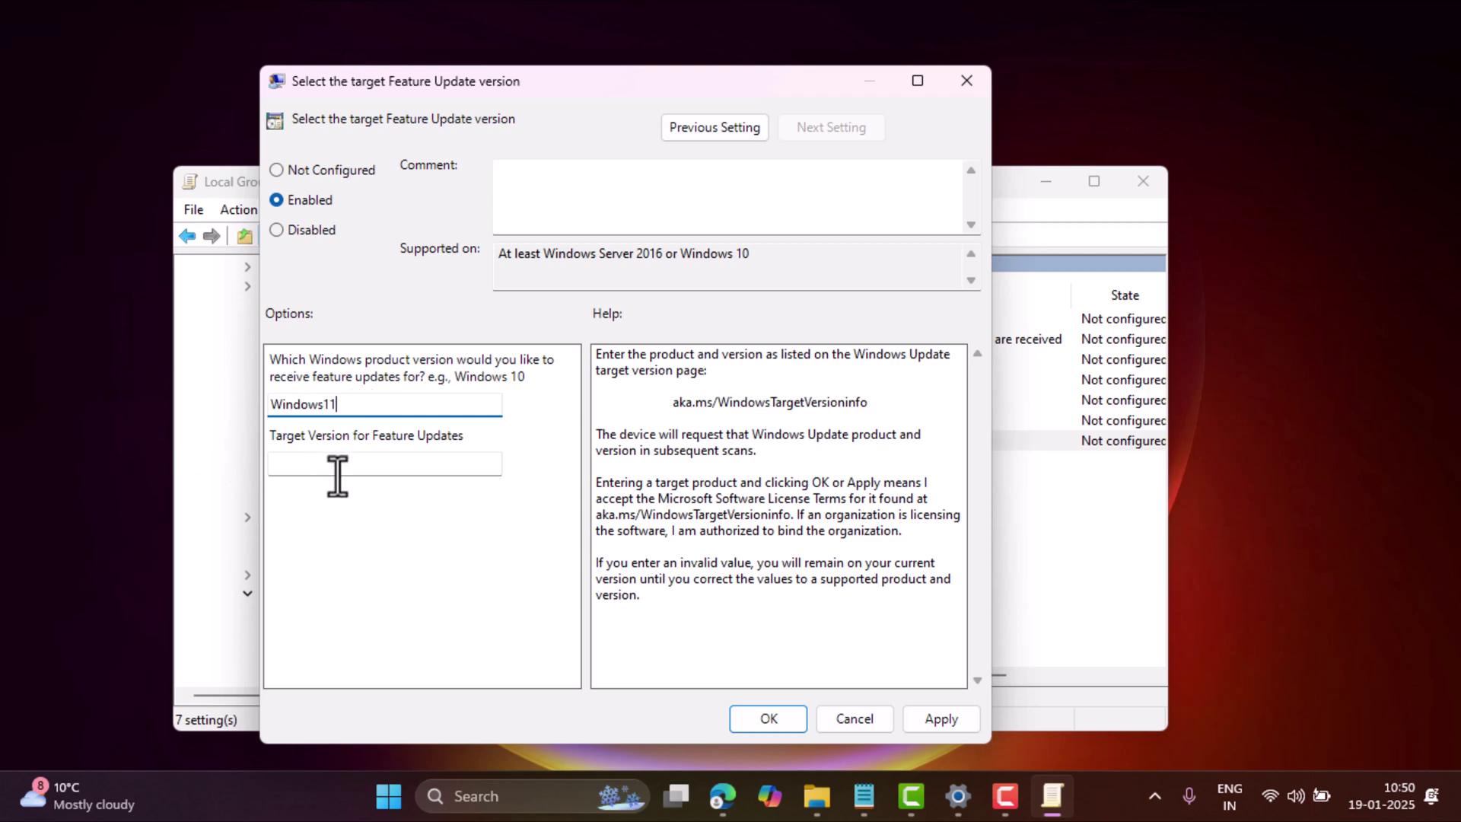
pyautogui.click(373, 464)
pyautogui.write('23H')
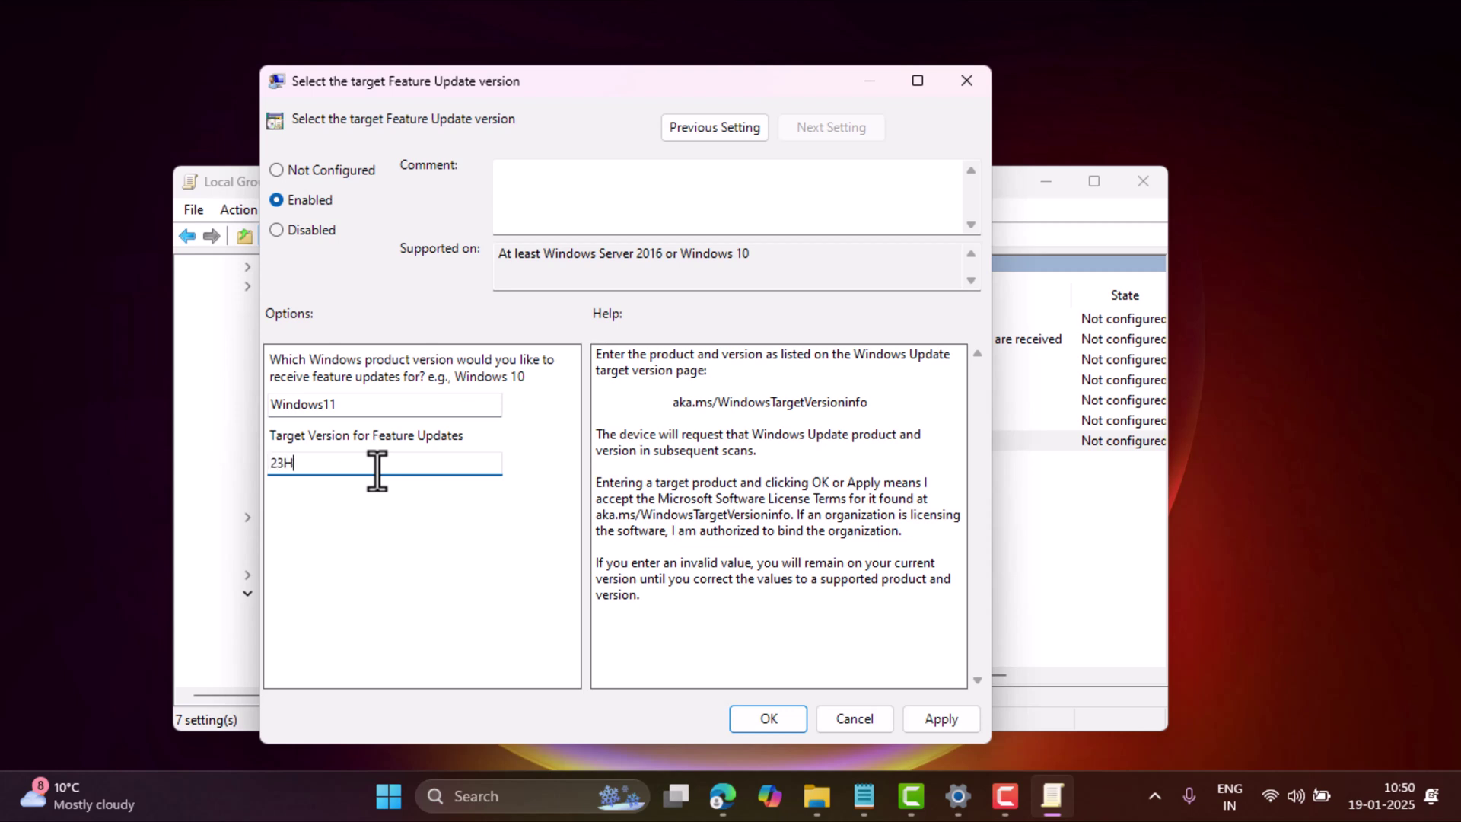
pyautogui.write('2')
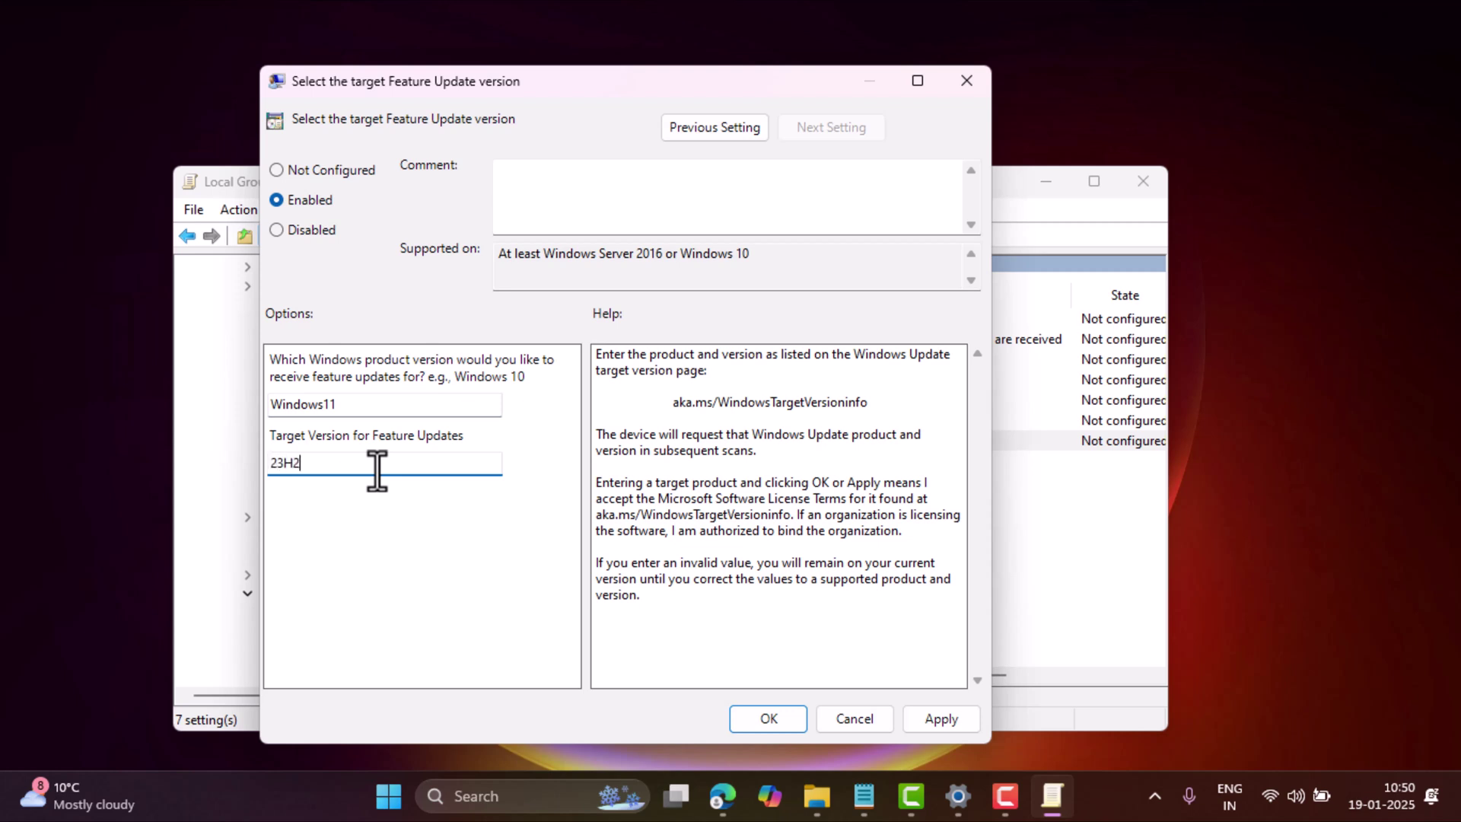
pyautogui.click(934, 719)
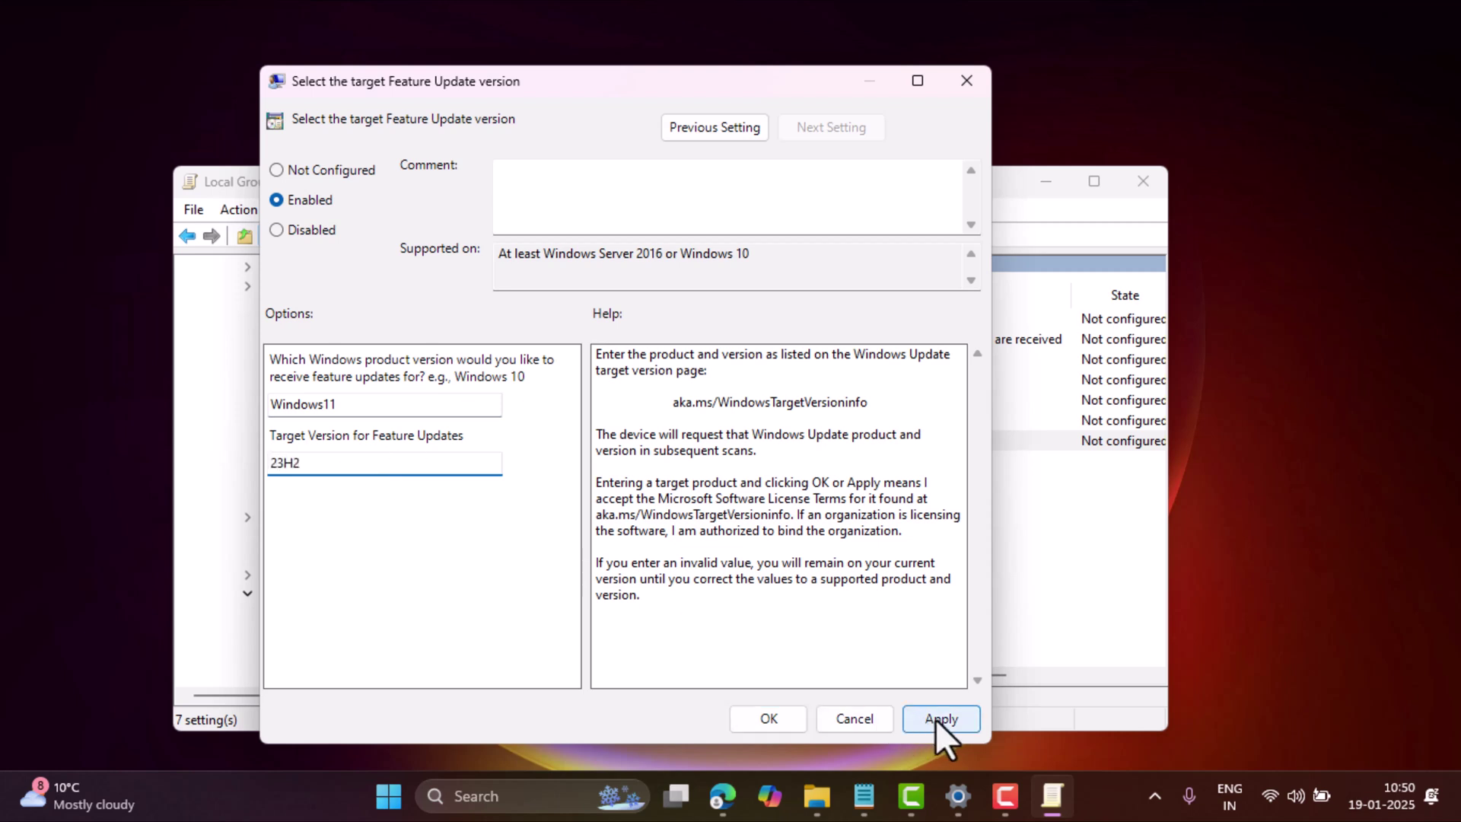
pyautogui.click(768, 717)
# Close Group Policy Editor and launch Registry Editor via a regedit search
pyautogui.click(1135, 183)
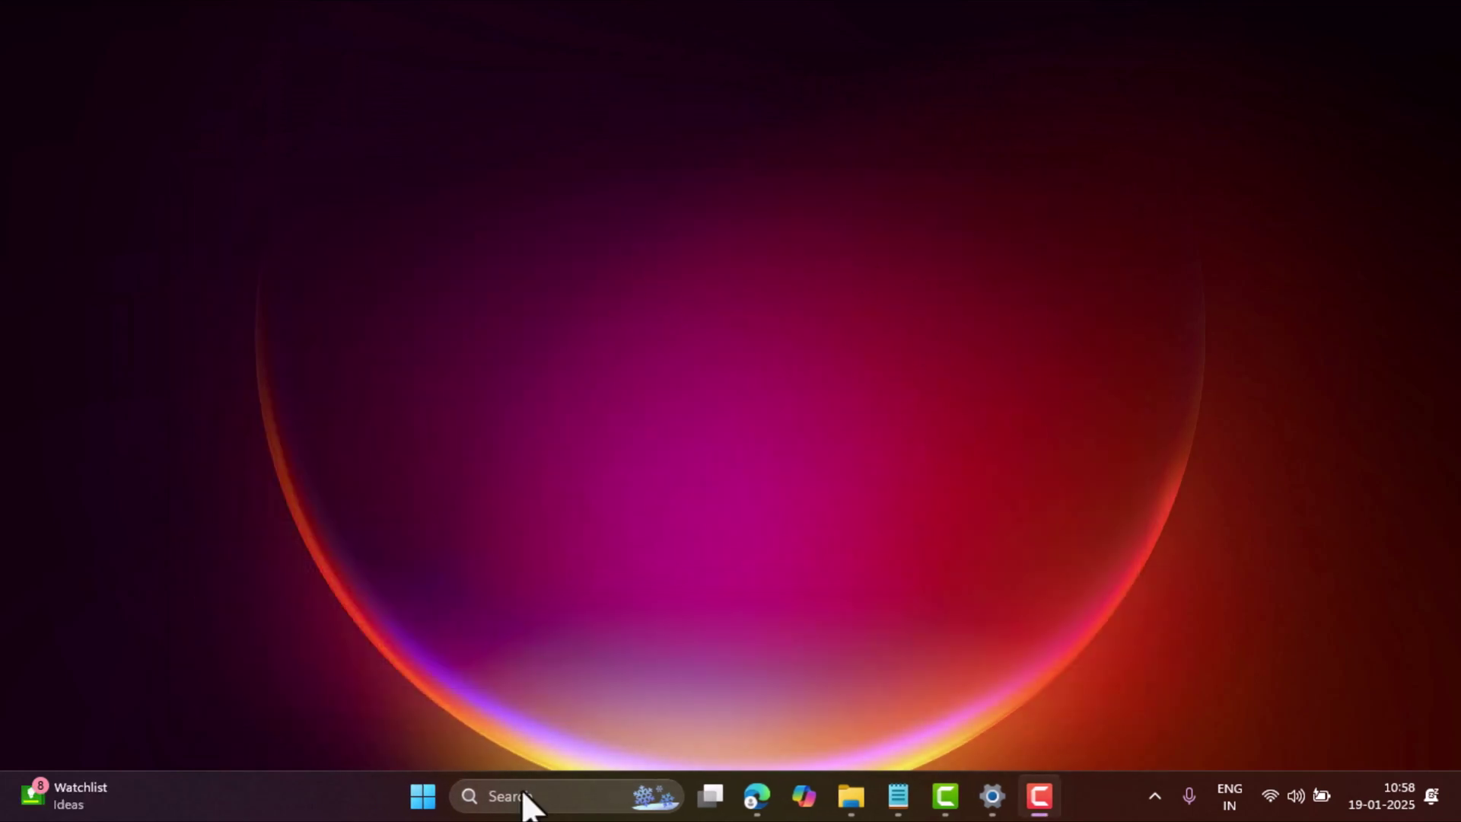
pyautogui.click(522, 795)
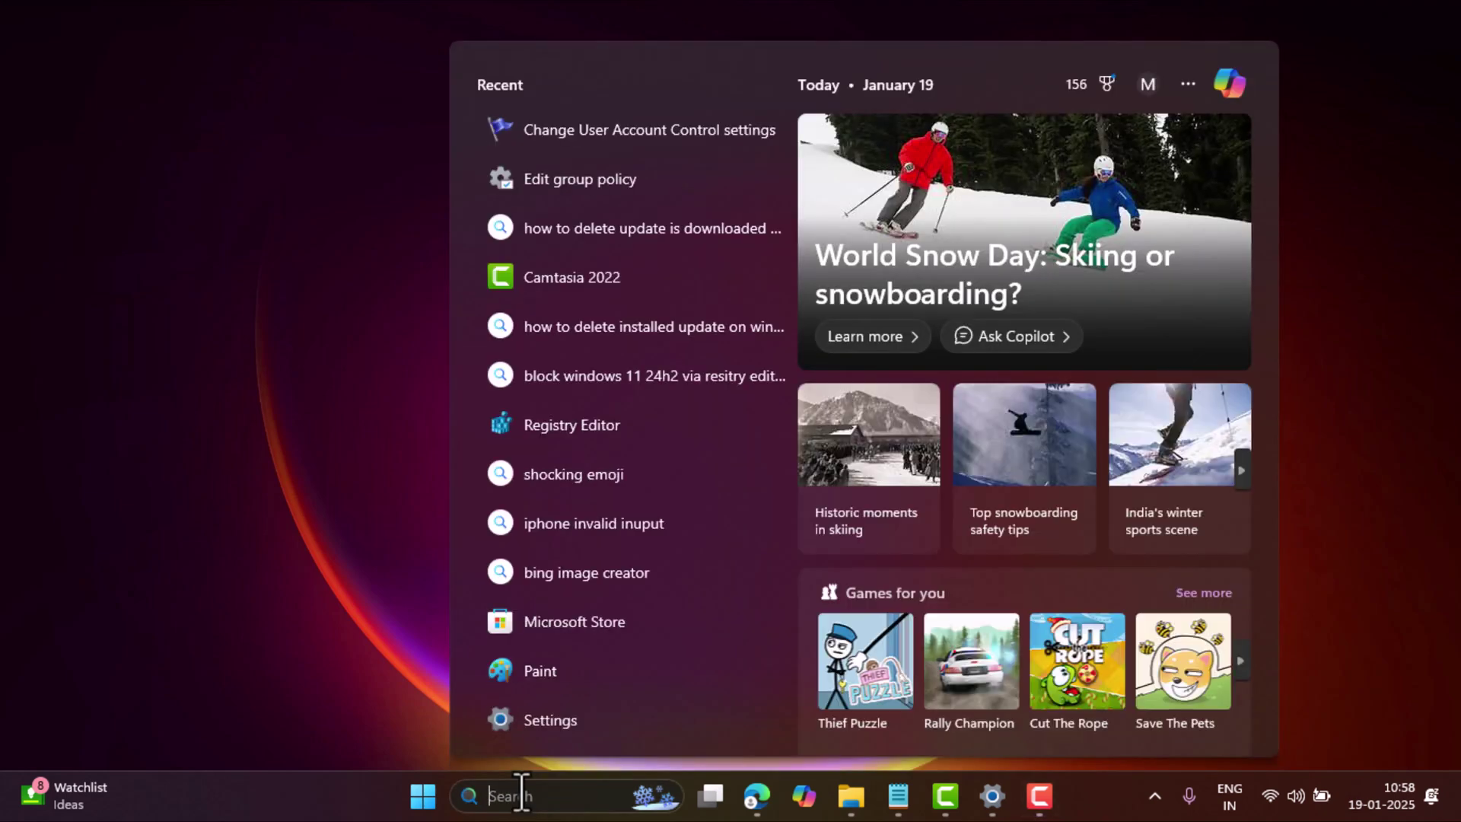
pyautogui.write('regedit')
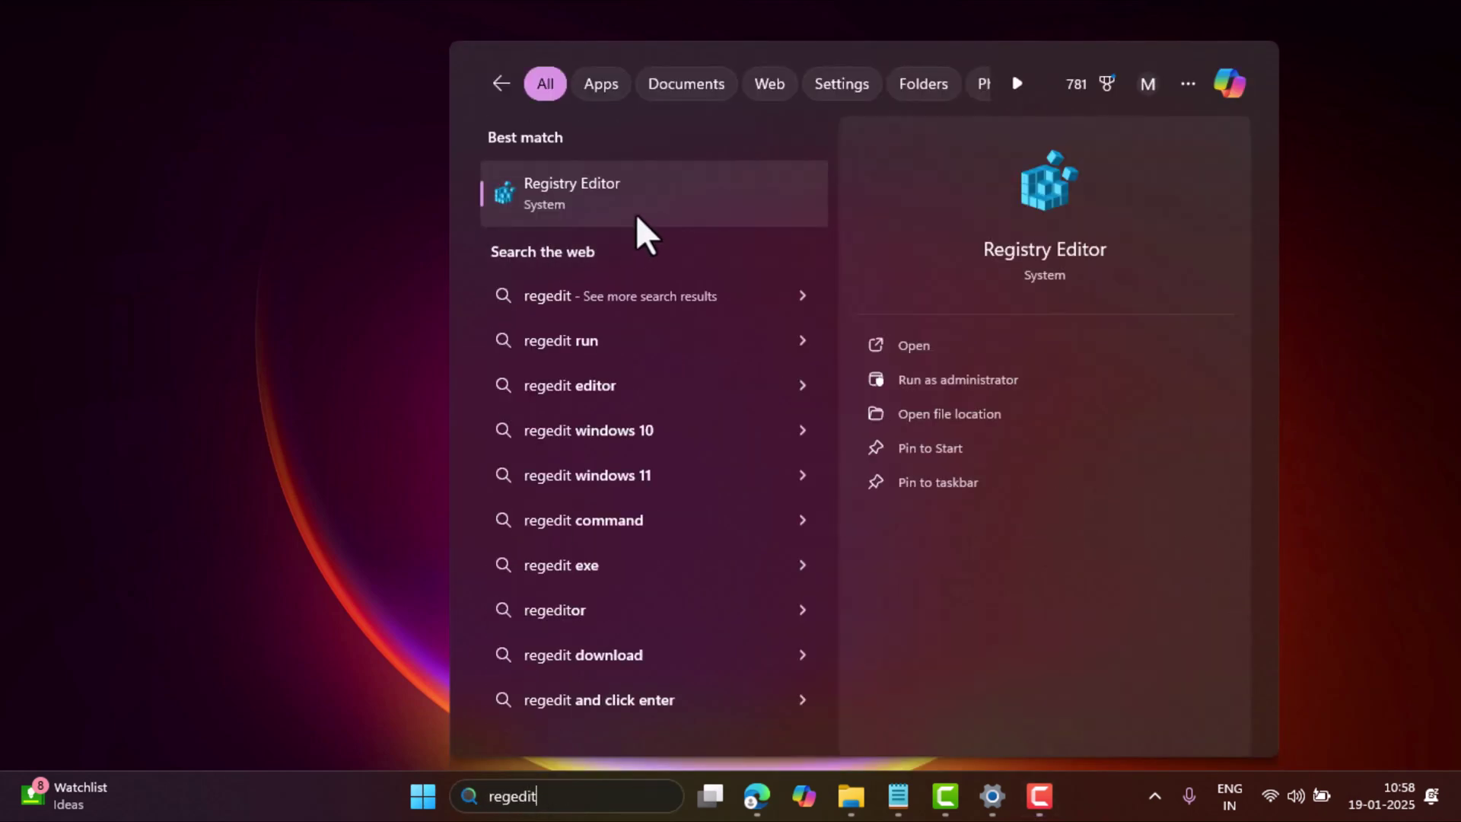
pyautogui.click(636, 216)
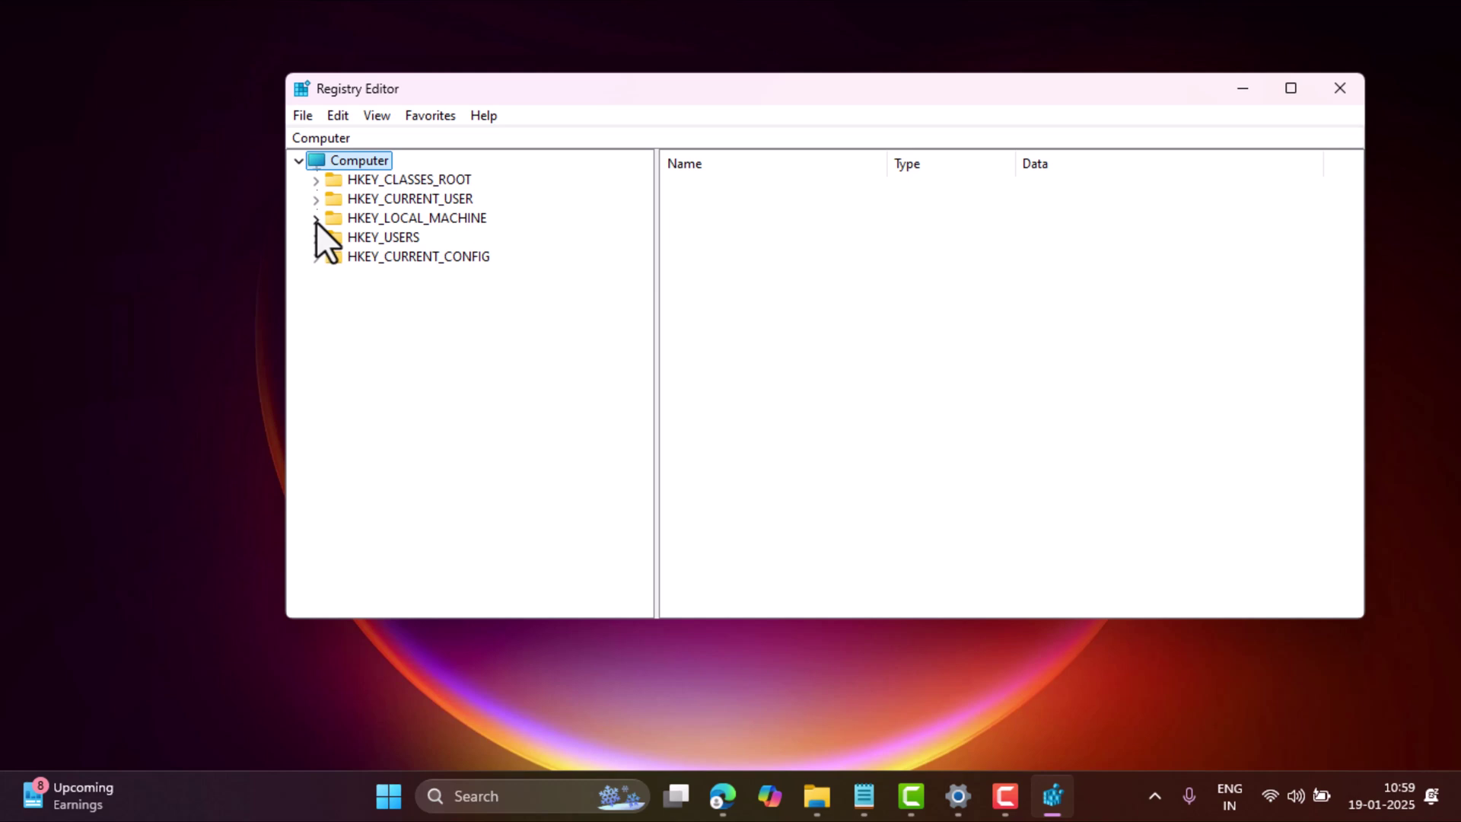
# Expand HKEY_LOCAL_MACHINE\SOFTWARE\Policies\Microsoft\Windows to list its subkeys
pyautogui.click(316, 220)
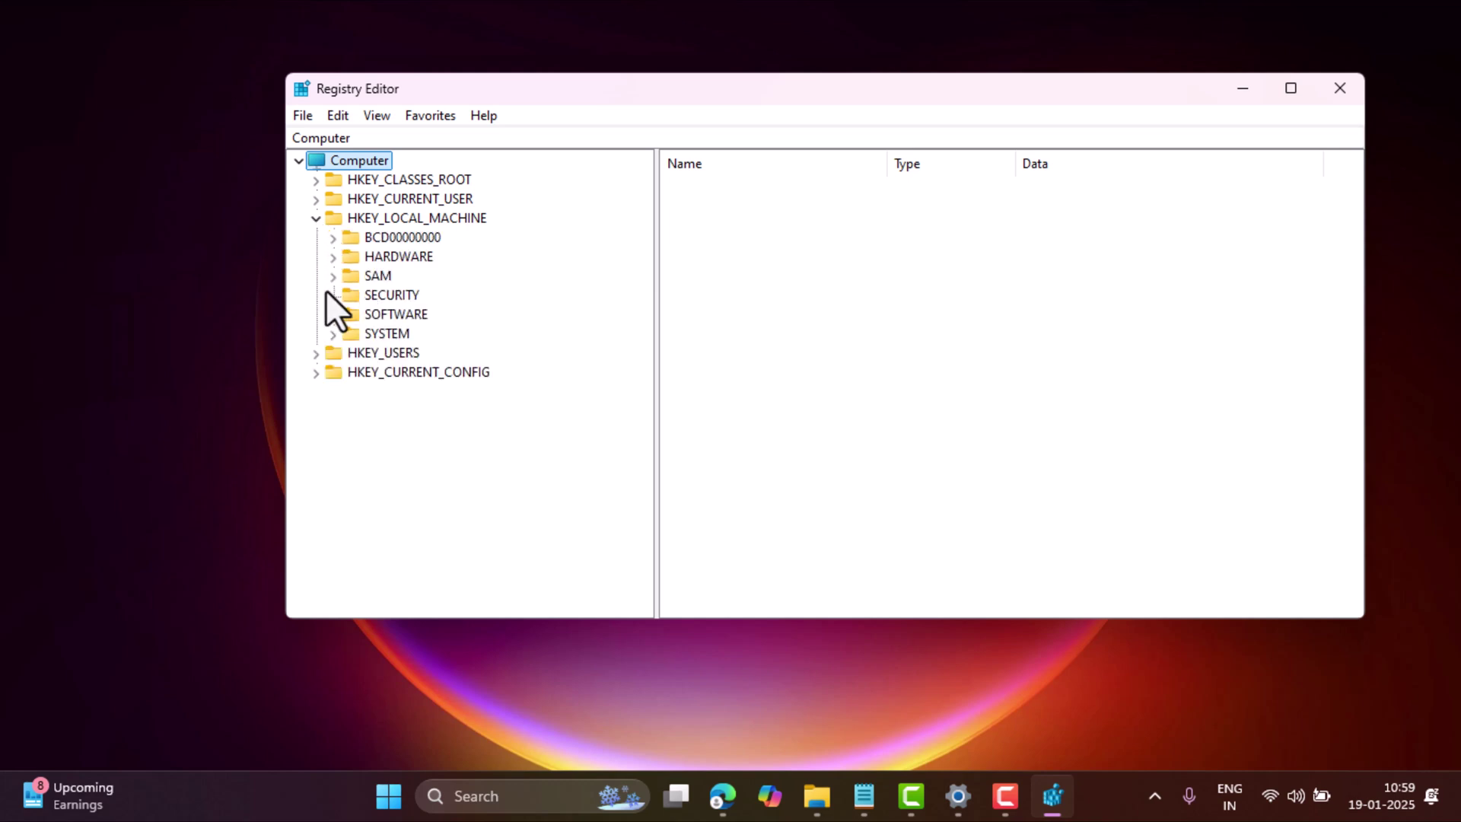
pyautogui.click(332, 315)
pyautogui.scroll(-2, 382, 434)
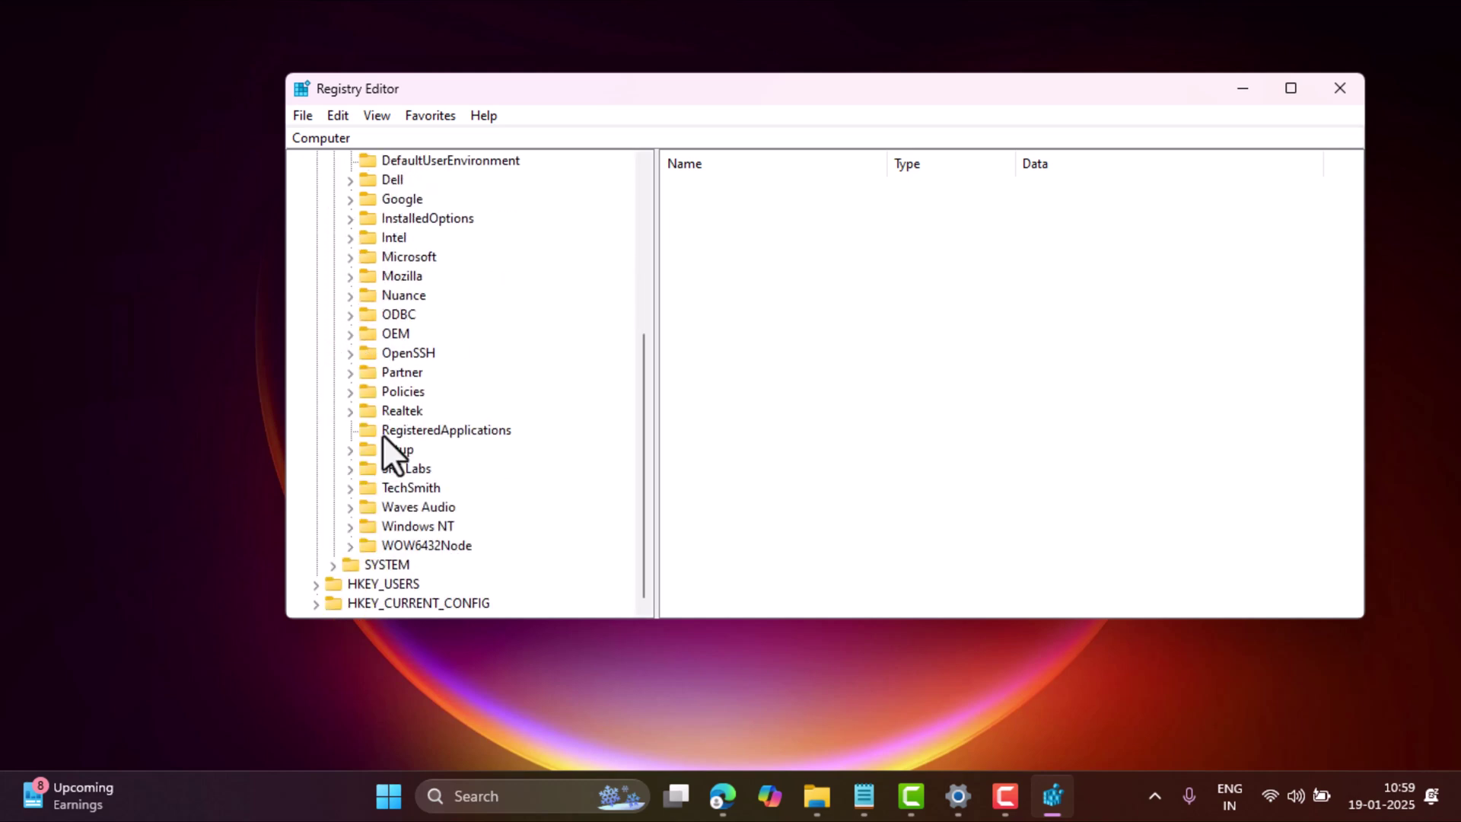
pyautogui.click(350, 393)
pyautogui.click(368, 431)
pyautogui.scroll(-5, 385, 395)
pyautogui.click(403, 333)
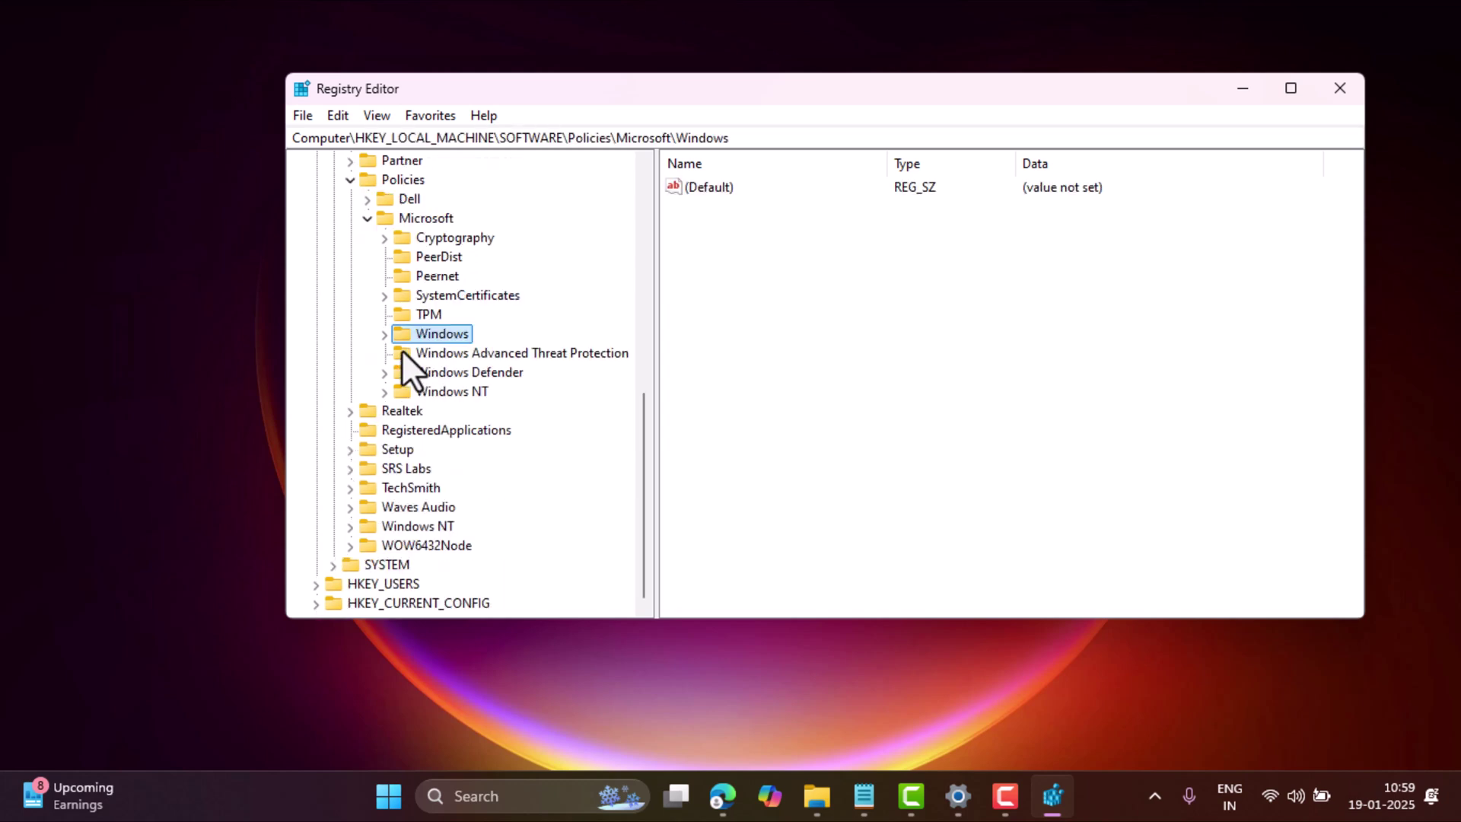
pyautogui.click(385, 335)
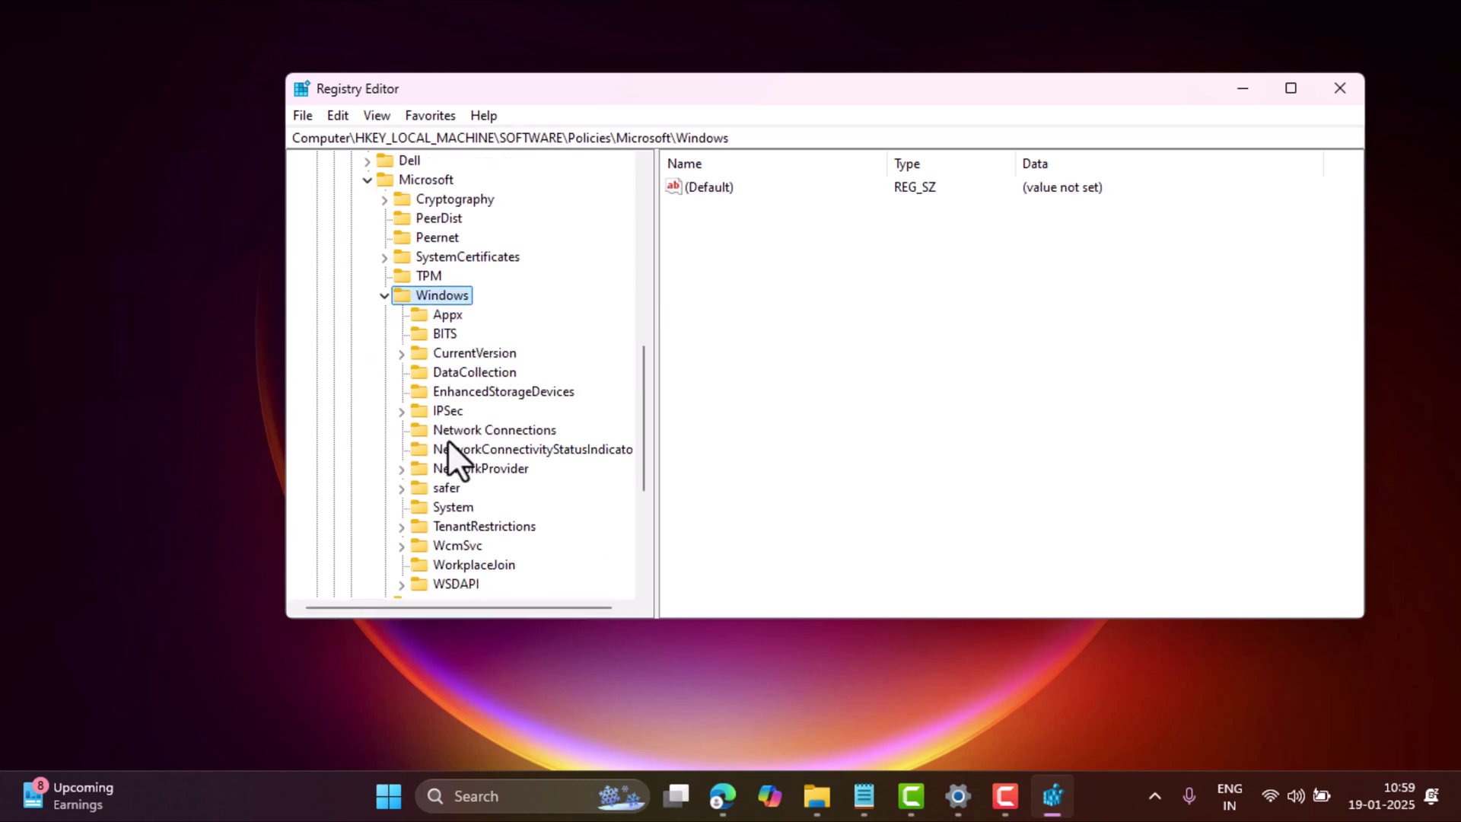
# Create a new key named WindowsUpdate under the Windows policies key
pyautogui.rightClick(455, 295)
pyautogui.moveTo(514, 332)
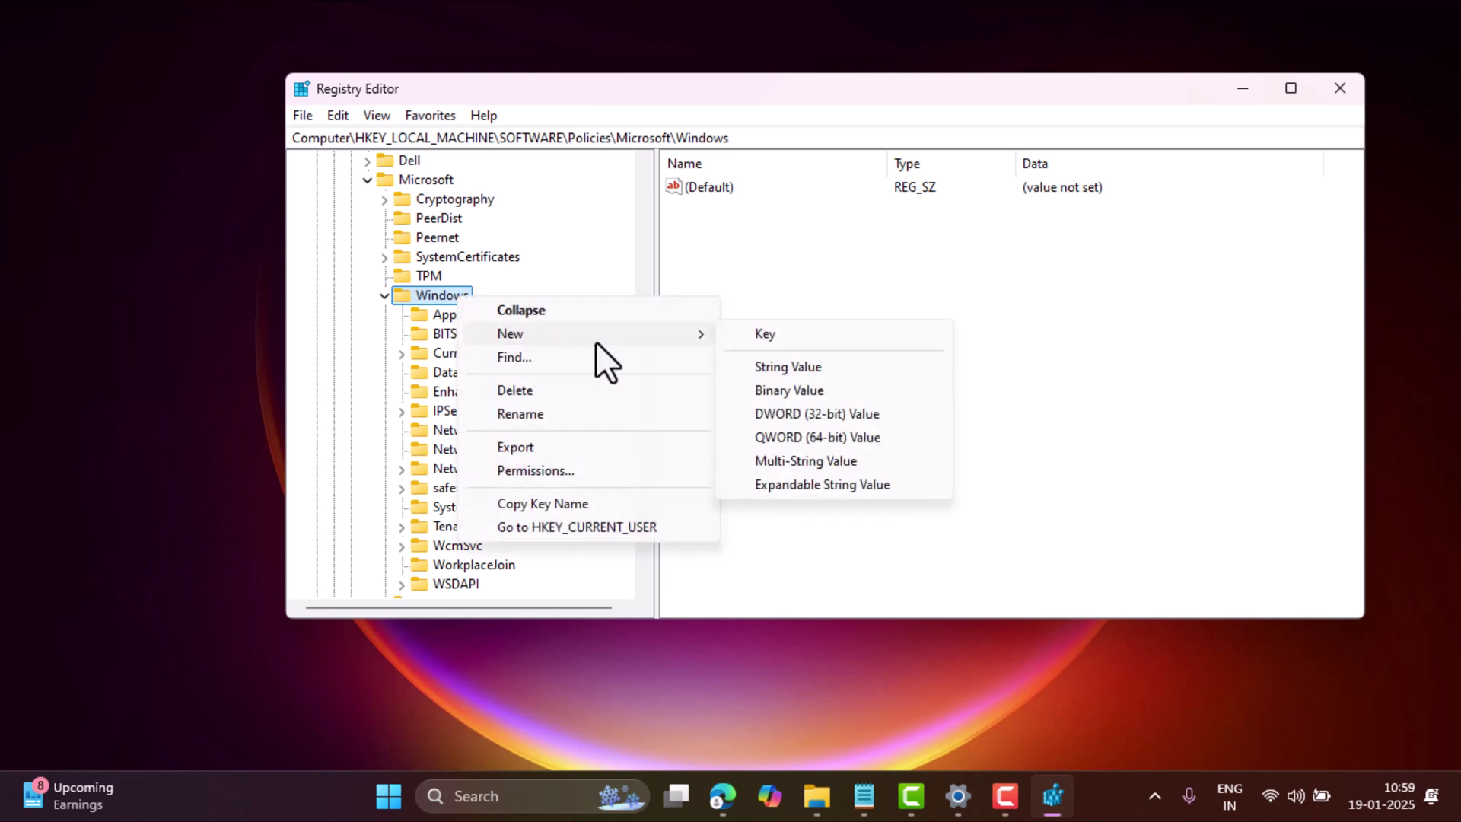
pyautogui.click(776, 333)
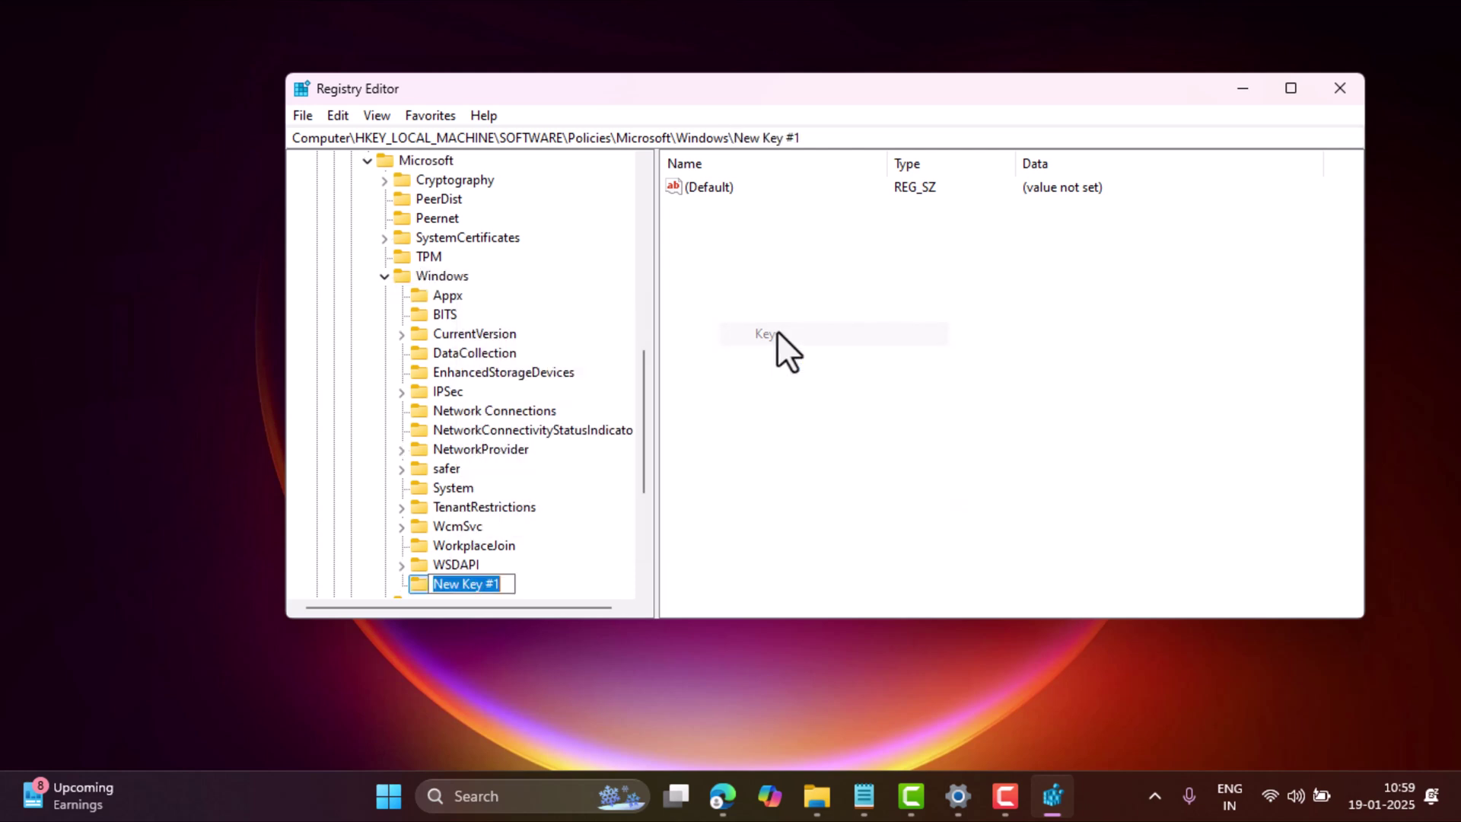
pyautogui.write('WindowsUpd')
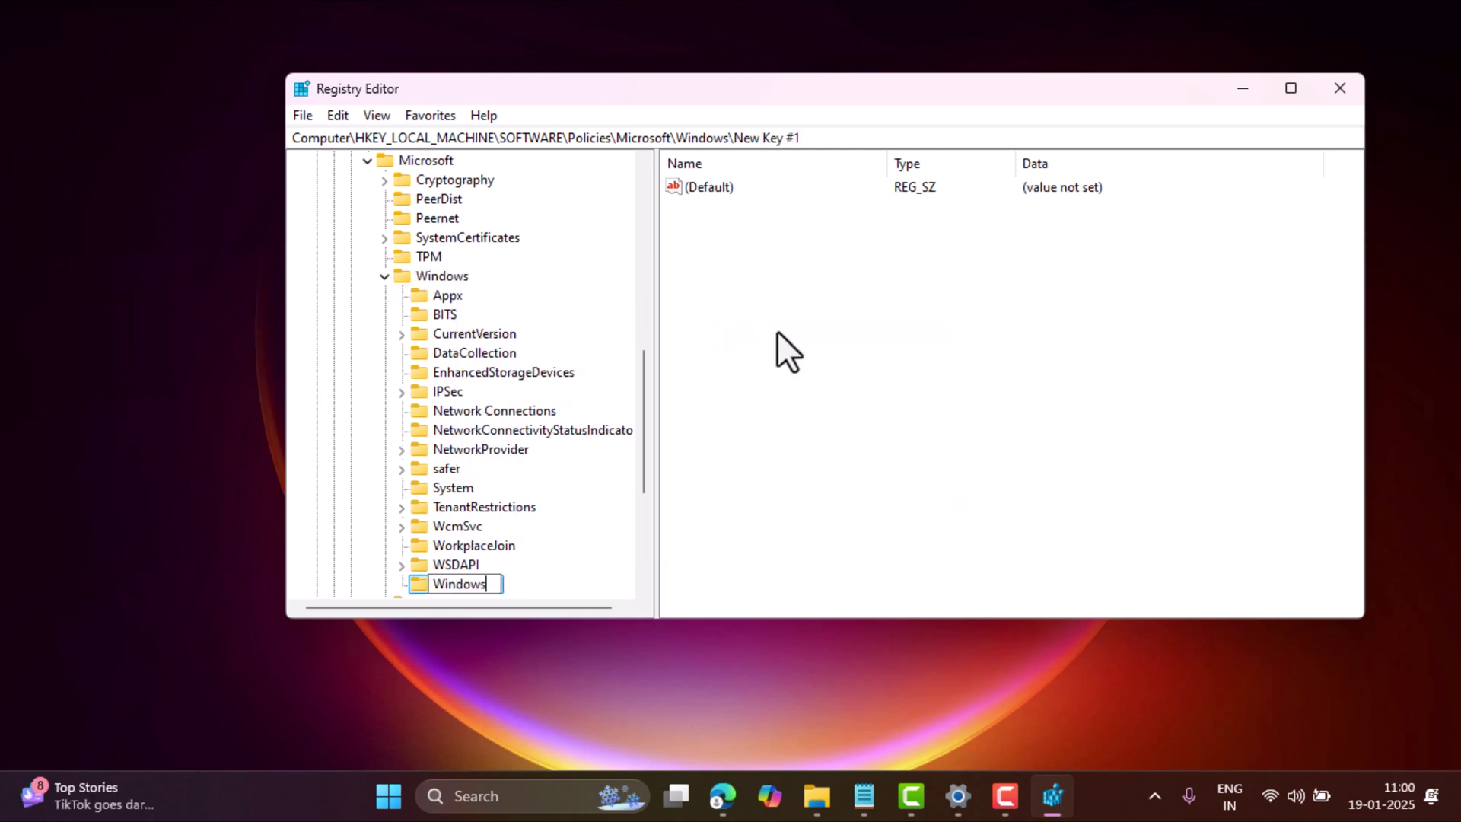
pyautogui.write('ate')
pyautogui.press('Return')
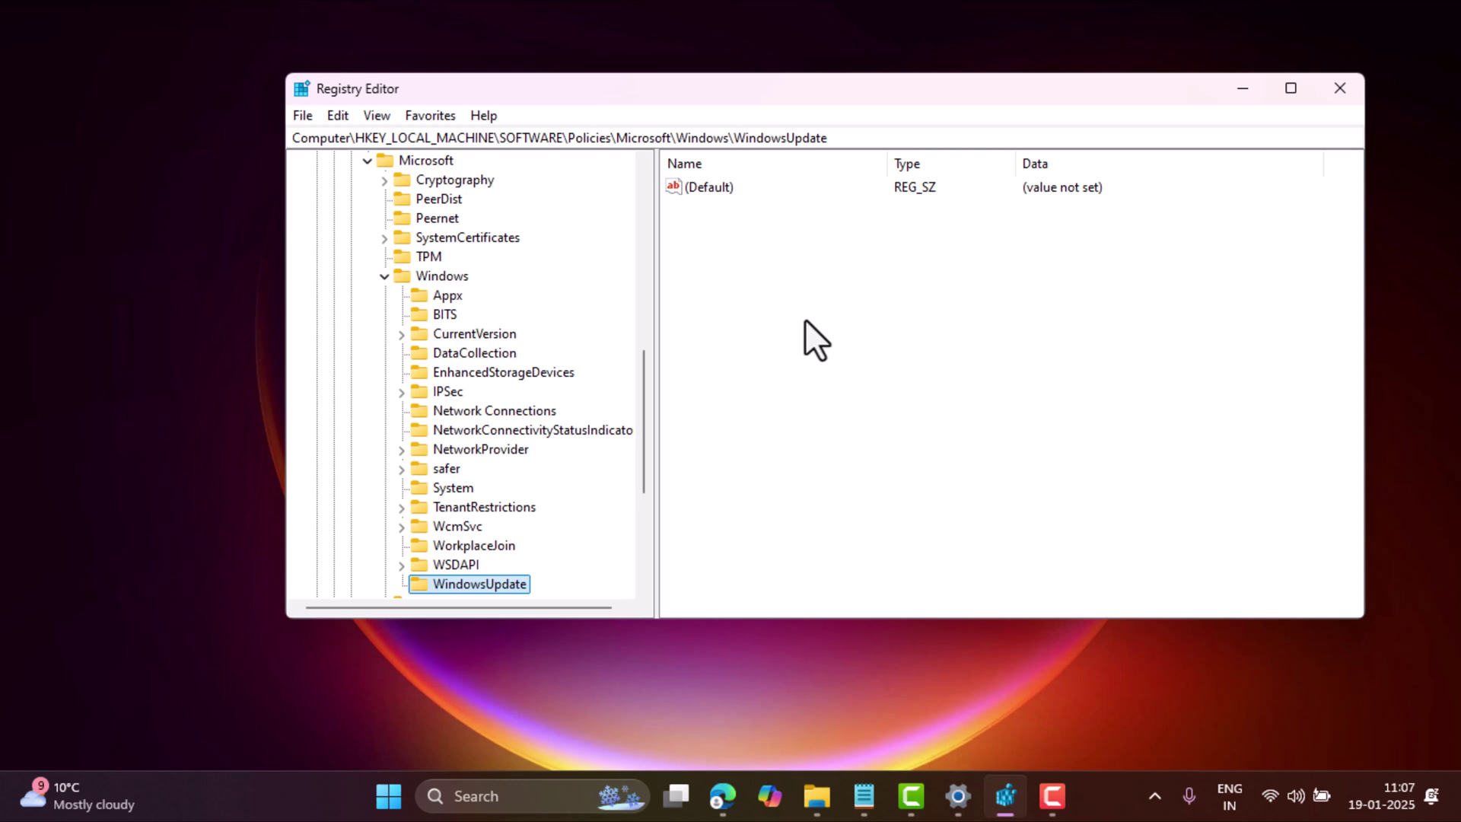
# Add a DWORD (32-bit) value TargetReleaseVersion to WindowsUpdate with data 1
pyautogui.rightClick(805, 319)
pyautogui.moveTo(835, 338)
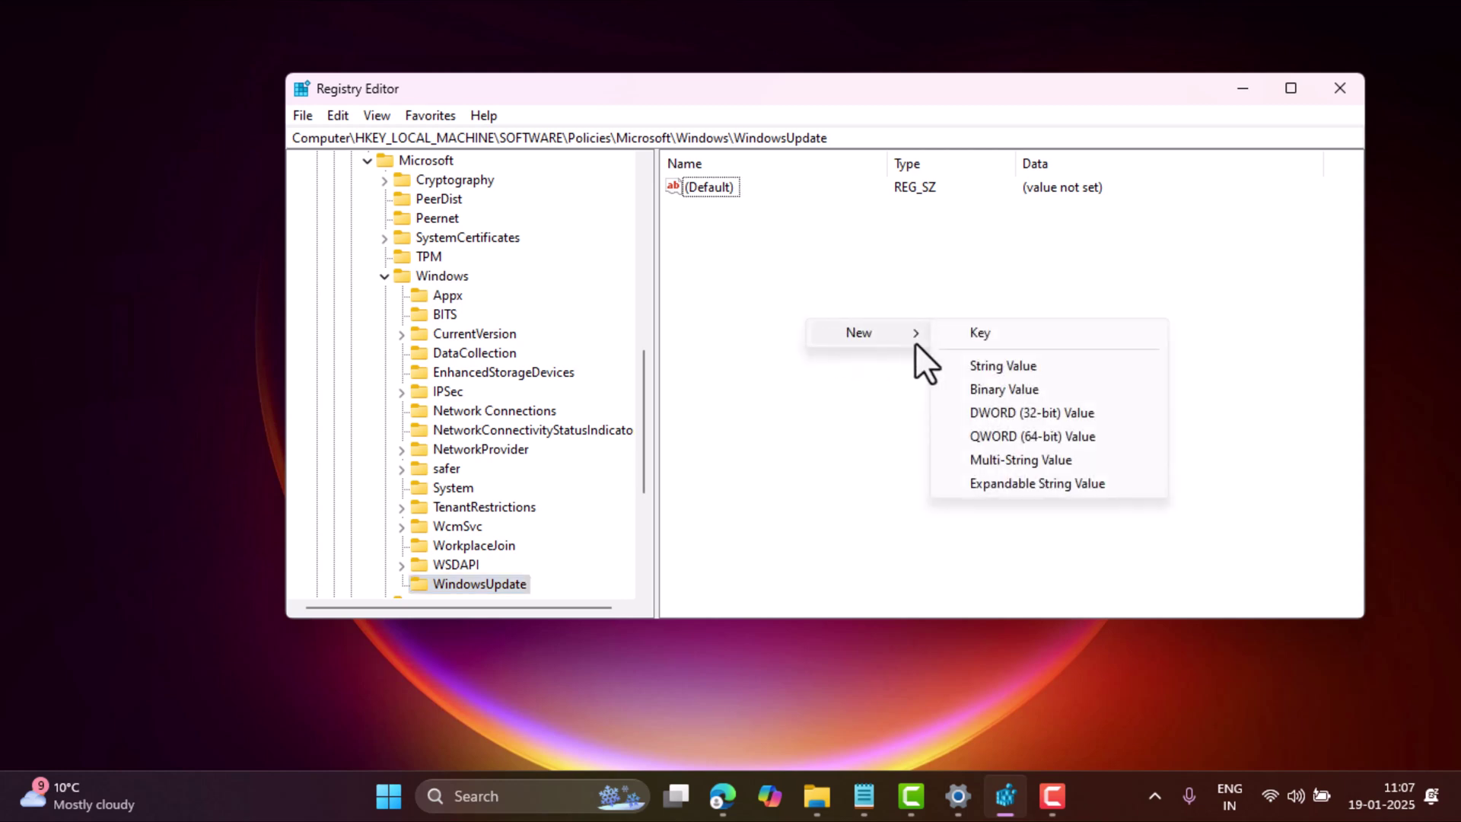
pyautogui.click(984, 410)
pyautogui.write('TargetReleaseVersion')
pyautogui.press('Return')
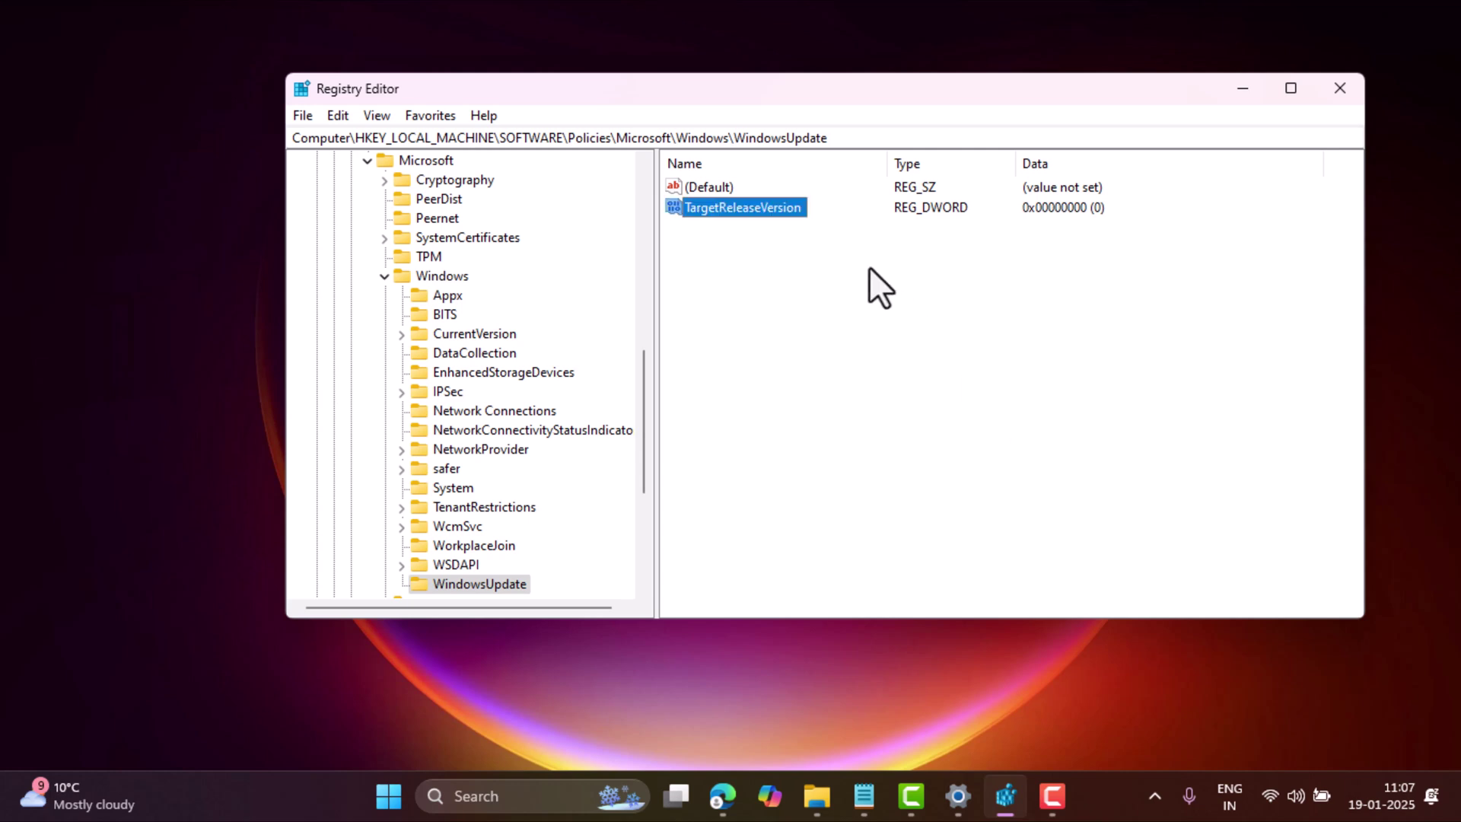
pyautogui.doubleClick(773, 207)
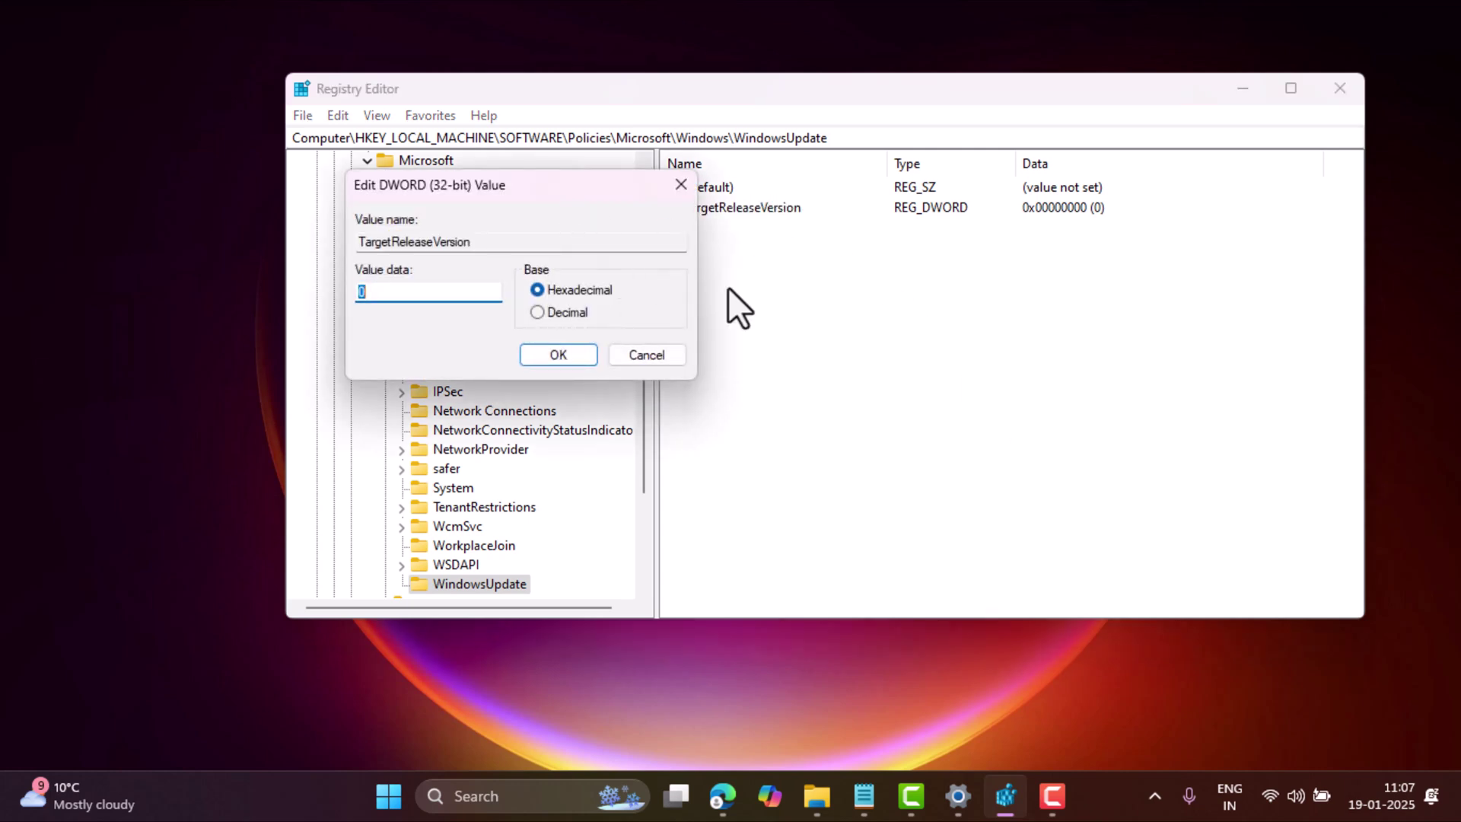
pyautogui.write('1')
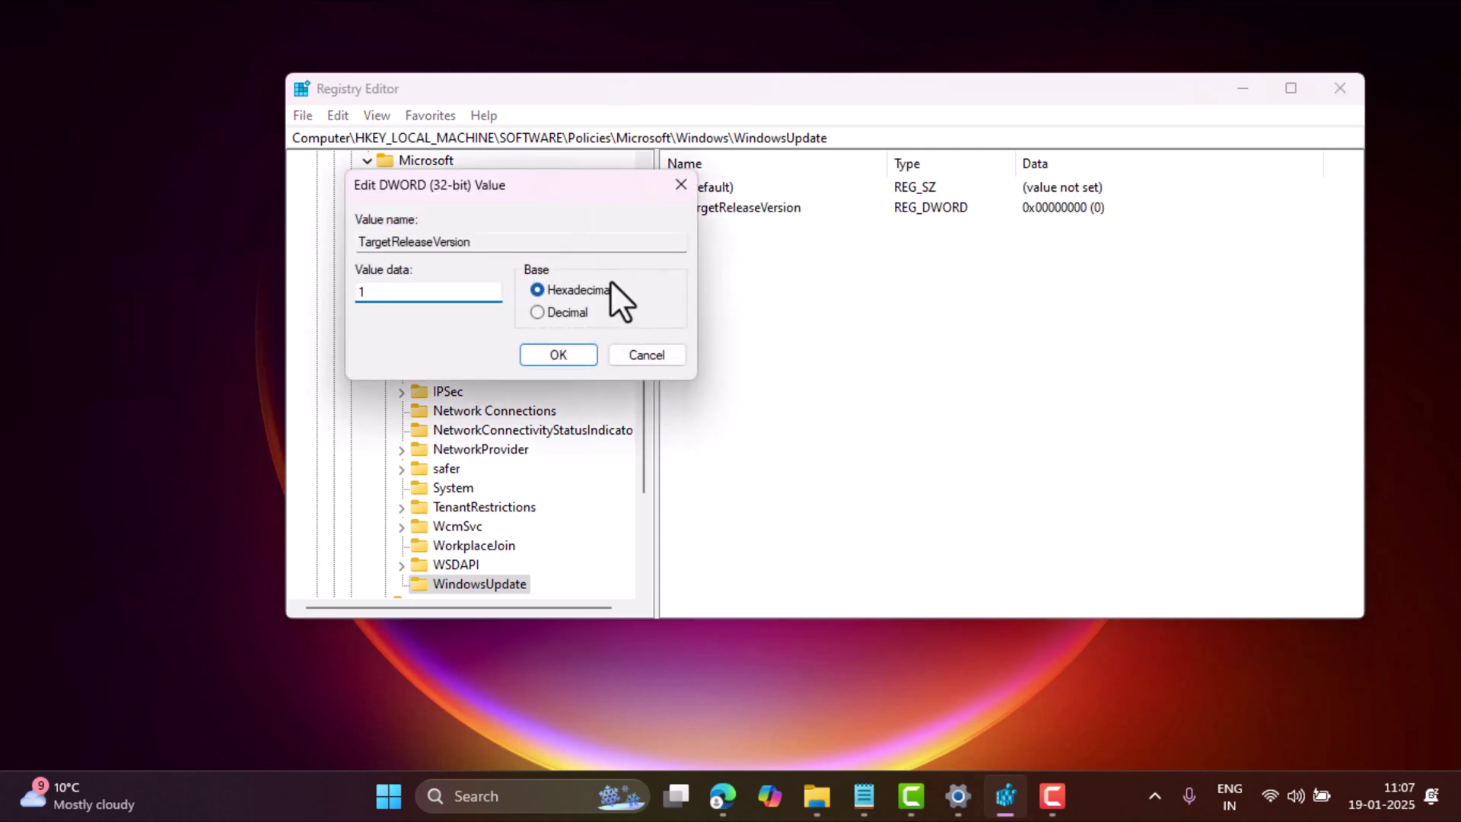
pyautogui.click(555, 355)
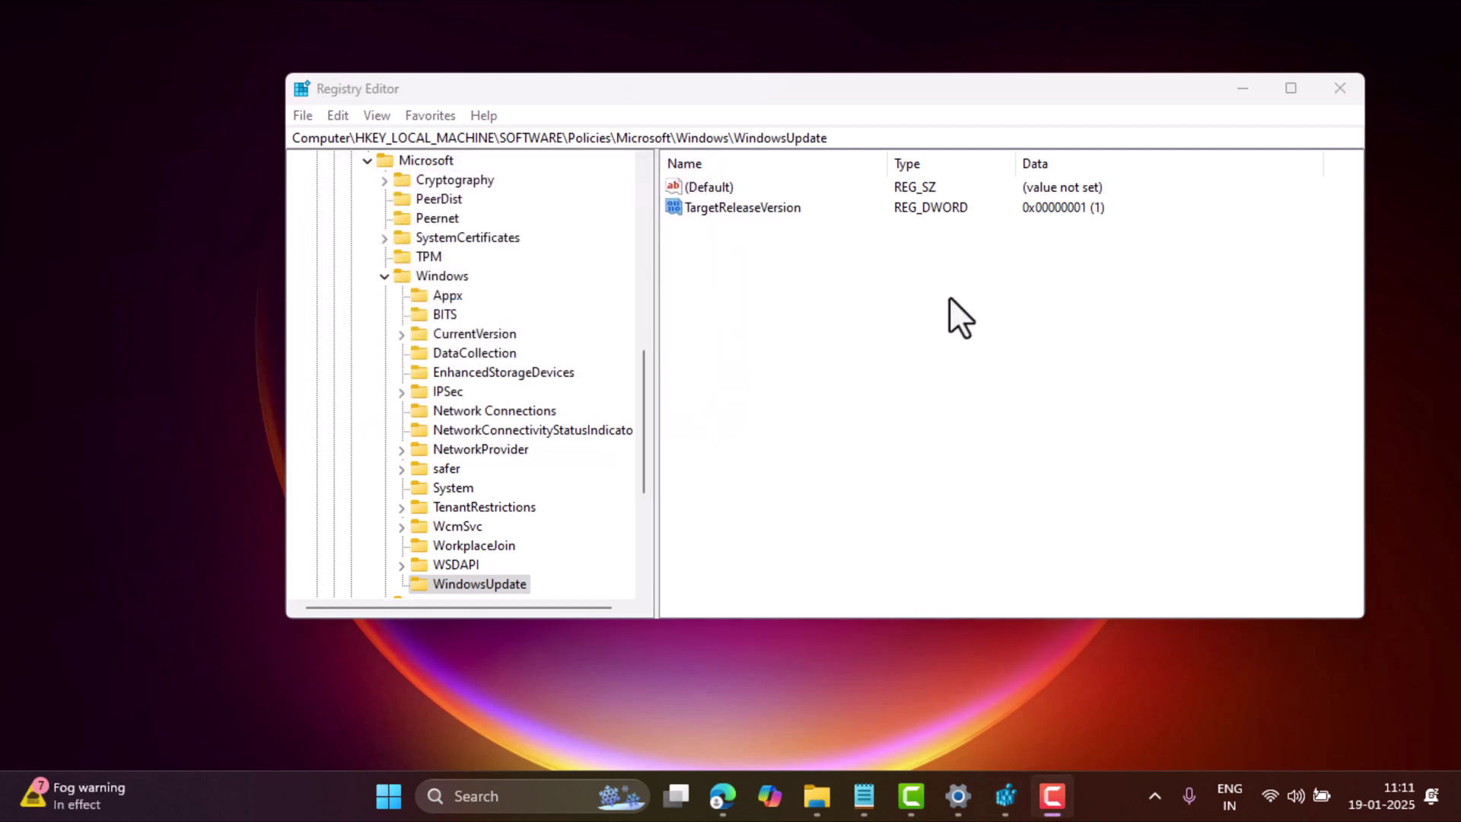
# Add a string value ProductVersion with data Windows11
pyautogui.rightClick(950, 298)
pyautogui.moveTo(985, 313)
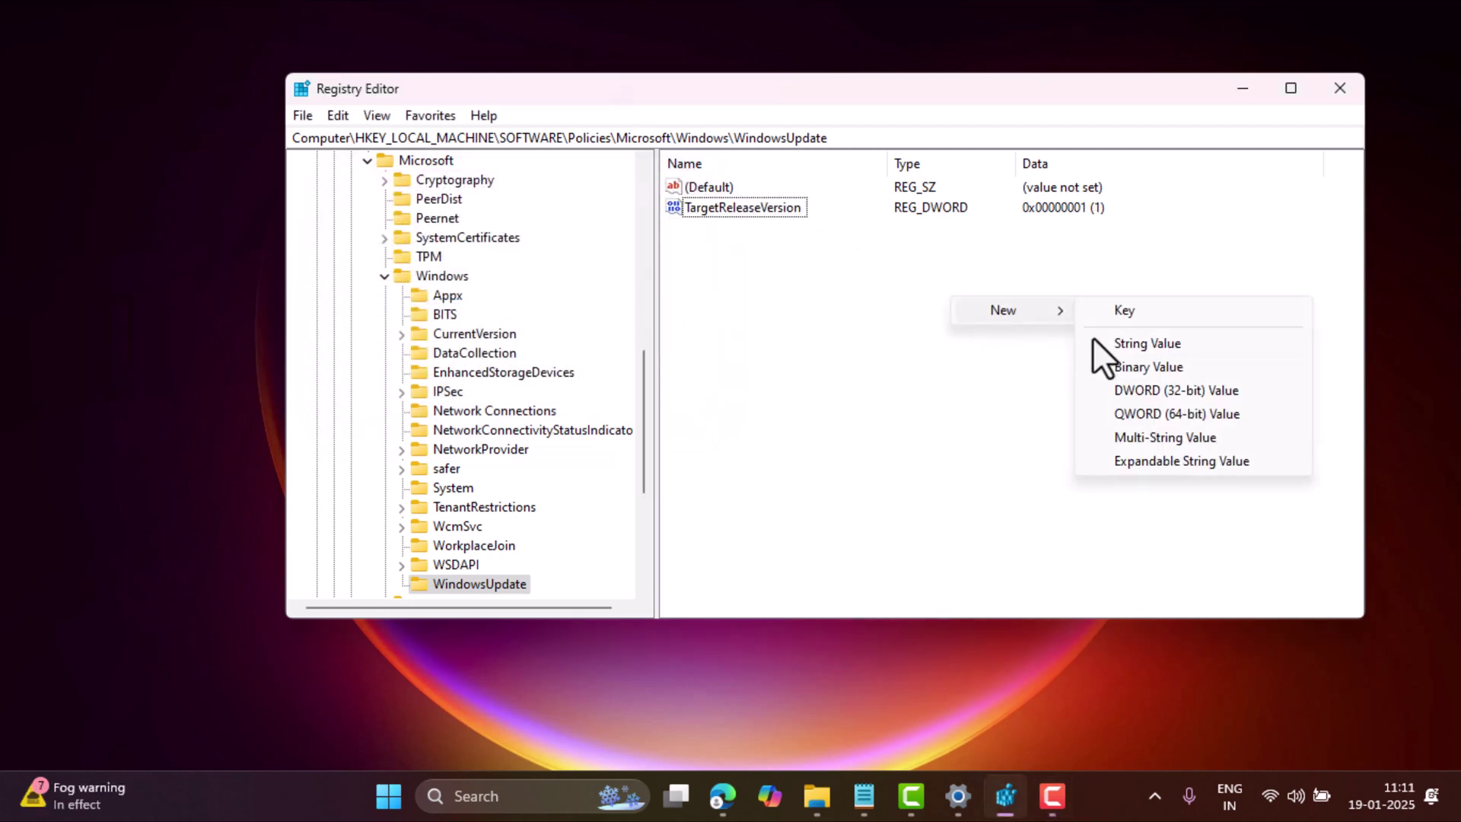
pyautogui.click(1156, 351)
pyautogui.write('ProductVersion')
pyautogui.press('Return')
pyautogui.doubleClick(770, 227)
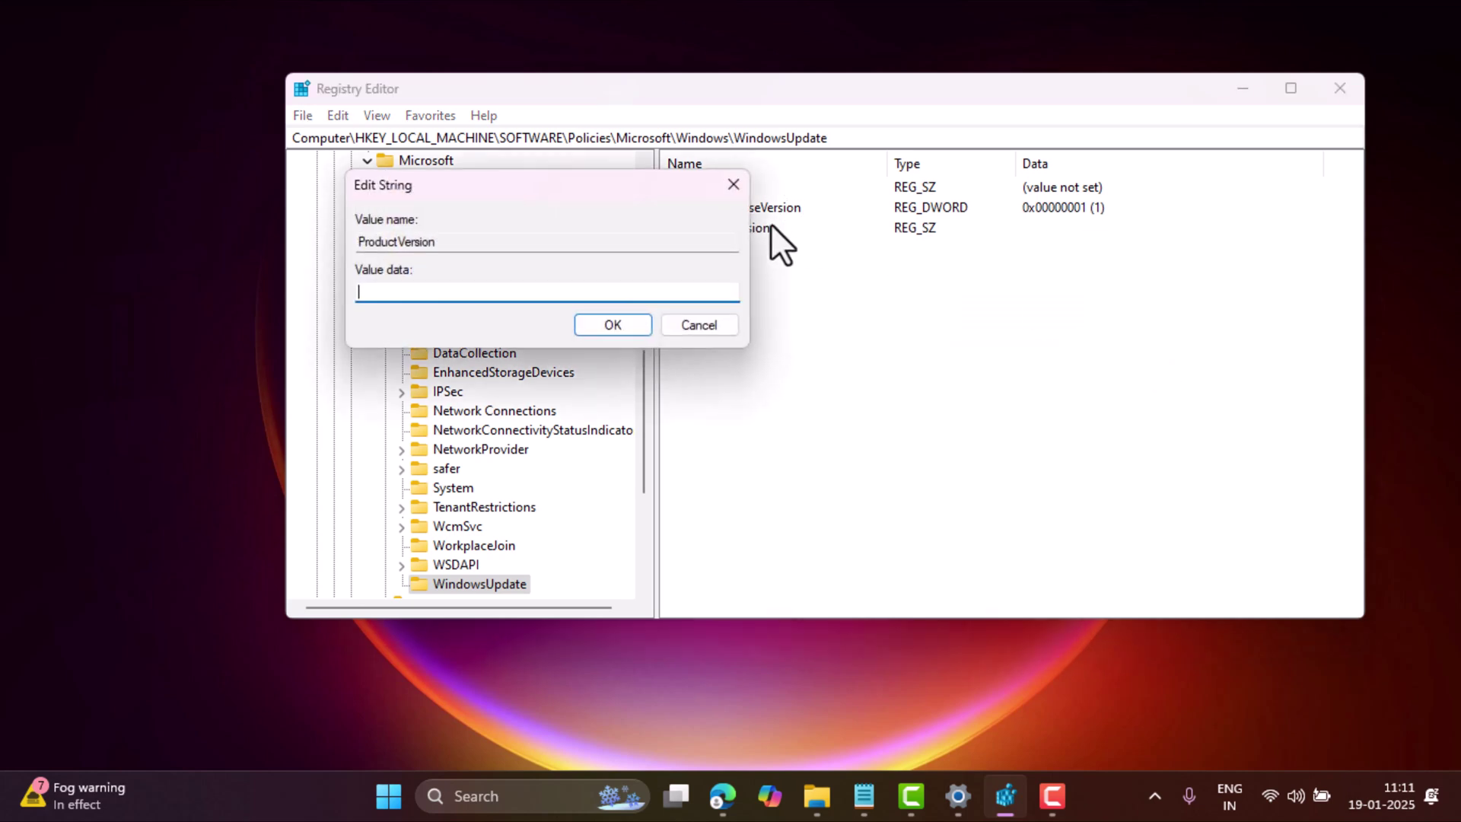
pyautogui.write('Windows11')
pyautogui.press('Return')
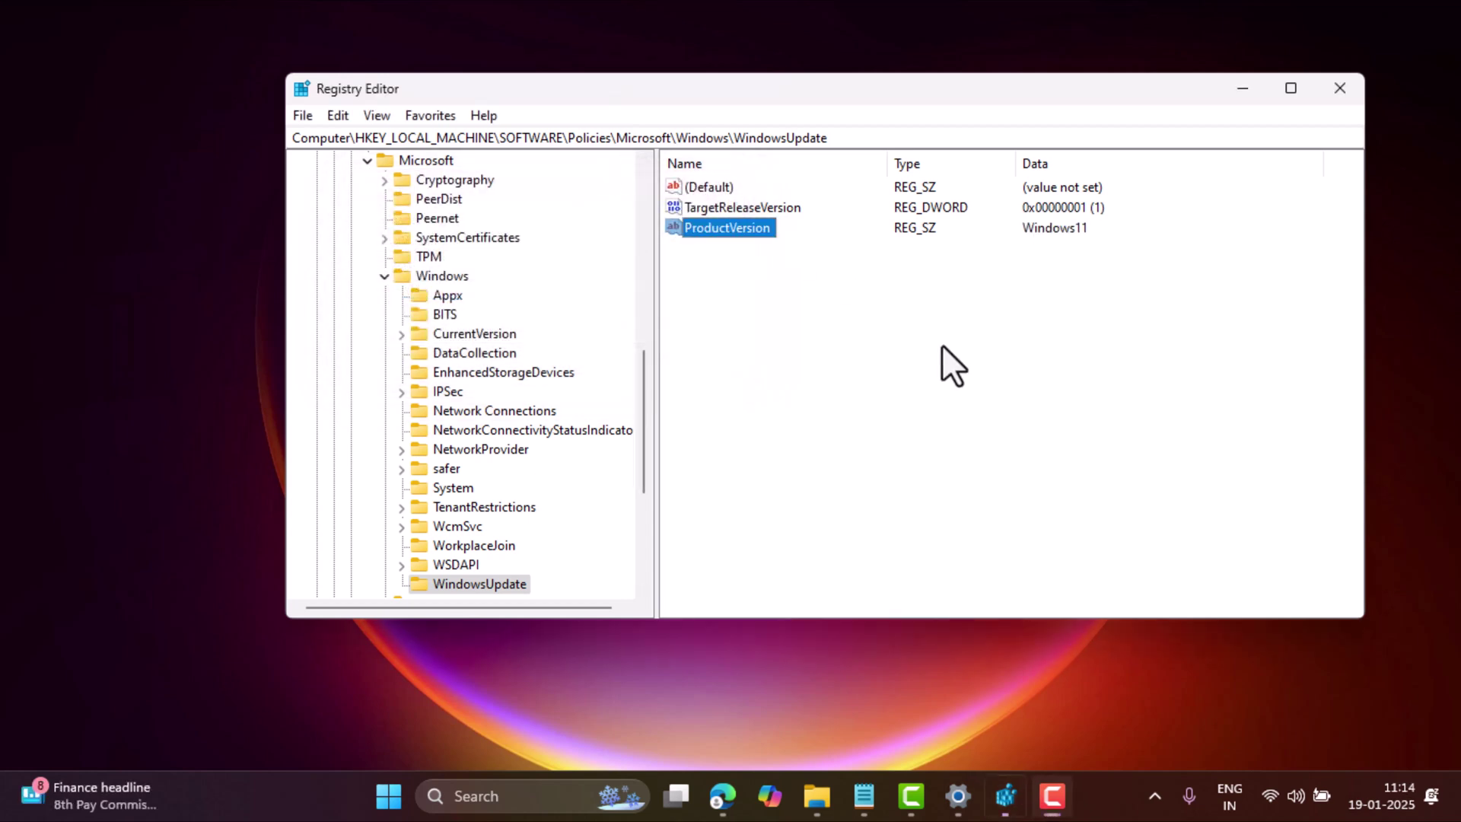
# Add a string value TargetReleaseVersionInfo with data 23H2
pyautogui.rightClick(946, 351)
pyautogui.moveTo(989, 362)
pyautogui.click(1122, 395)
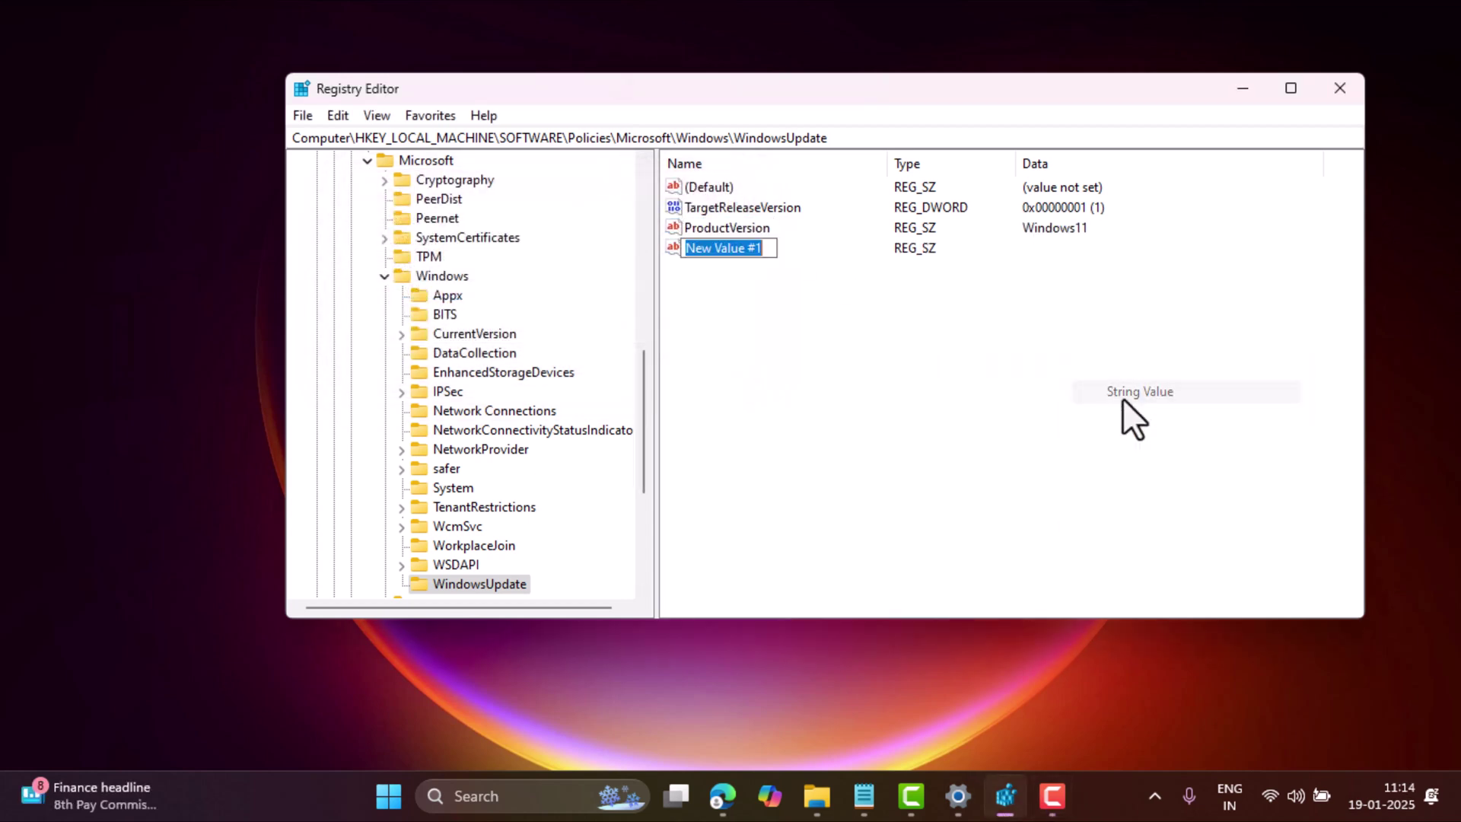
pyautogui.write('TargetReleaseVersionInfo')
pyautogui.press('Return')
pyautogui.doubleClick(767, 250)
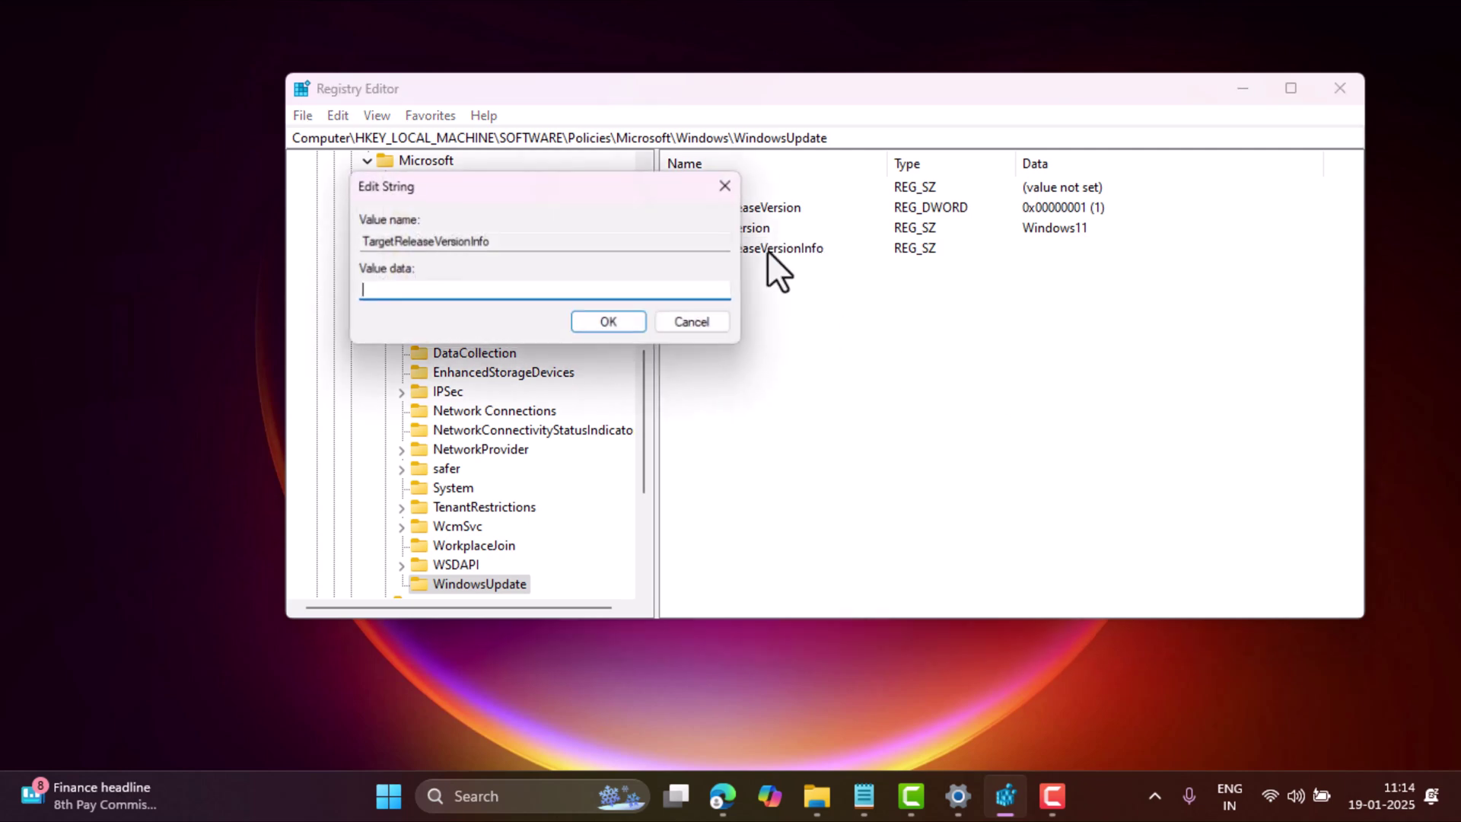
pyautogui.write('23')
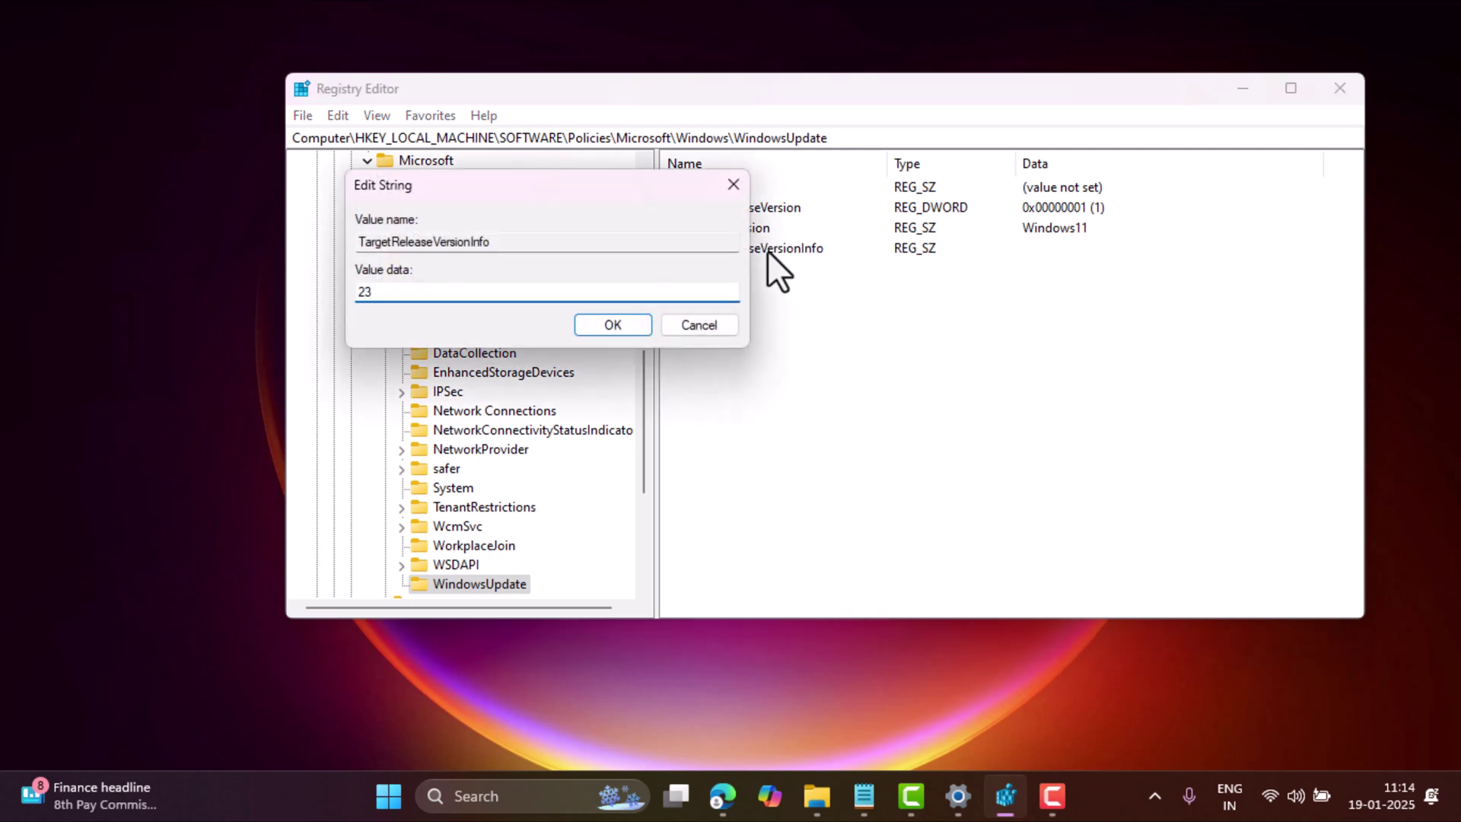
pyautogui.write('H2')
pyautogui.click(612, 323)
pyautogui.click(1340, 88)
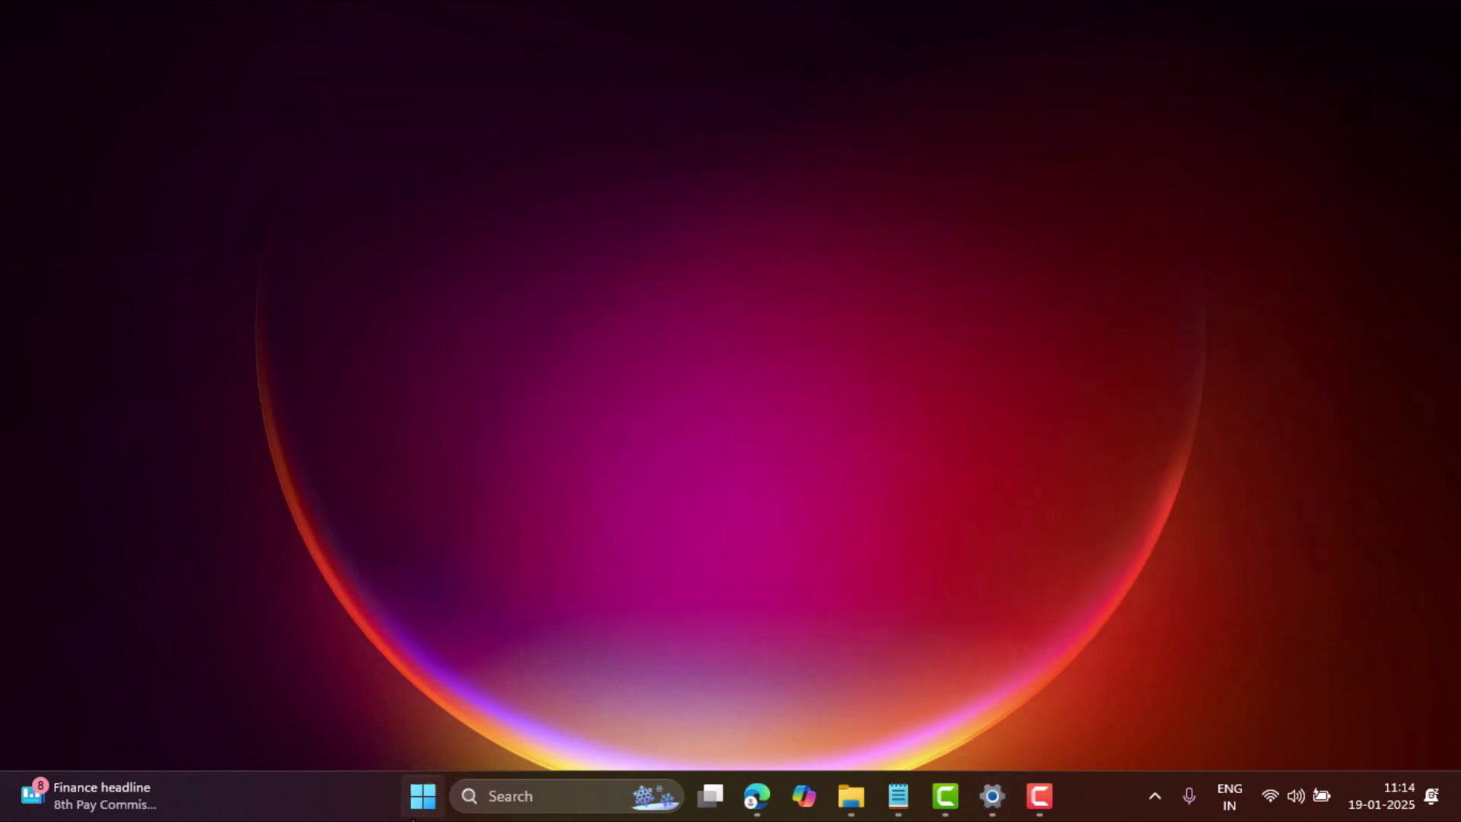
pyautogui.click(423, 795)
pyautogui.click(995, 722)
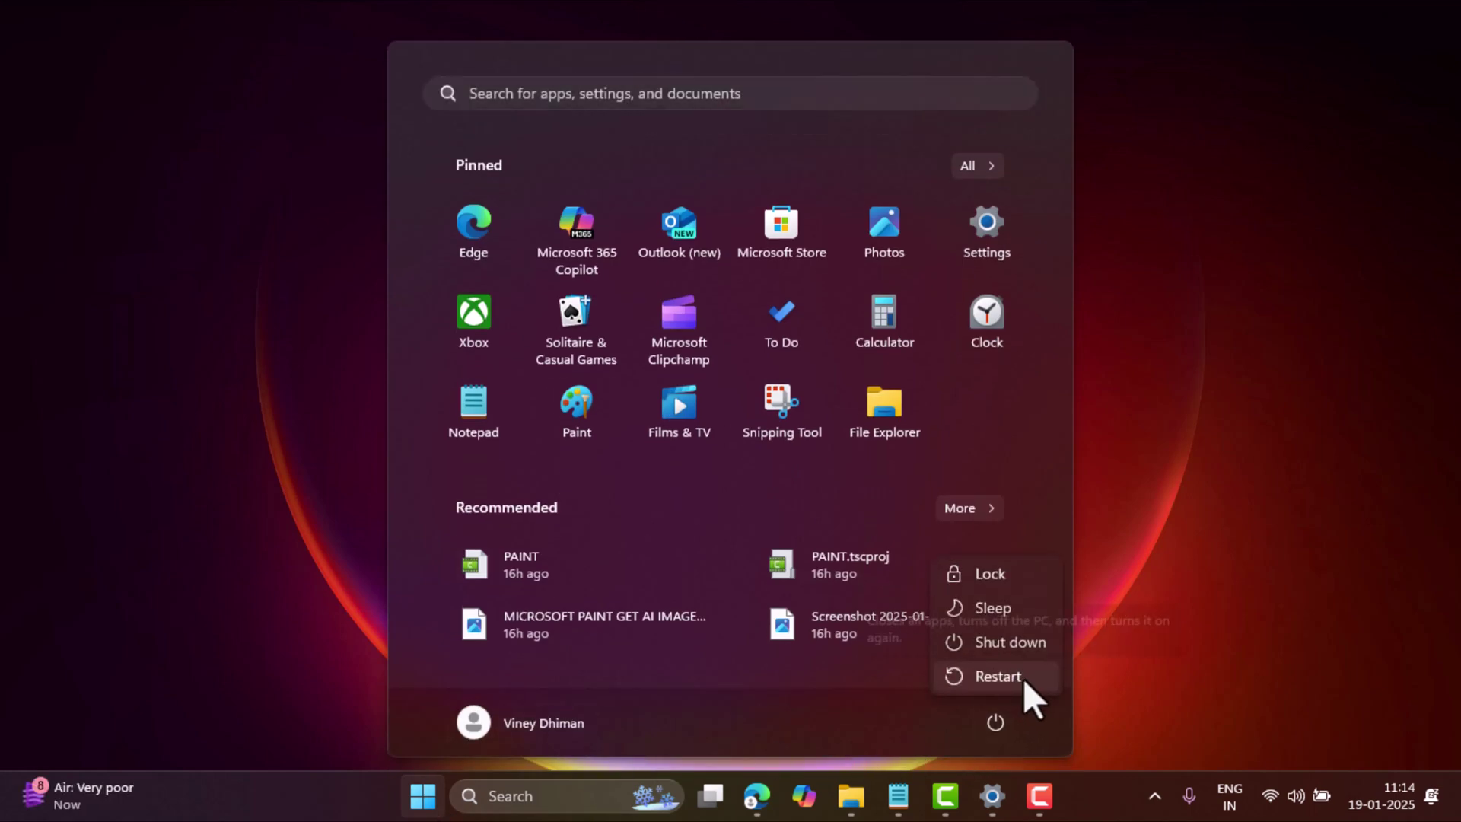
pyautogui.click(1044, 696)
pyautogui.click(1089, 350)
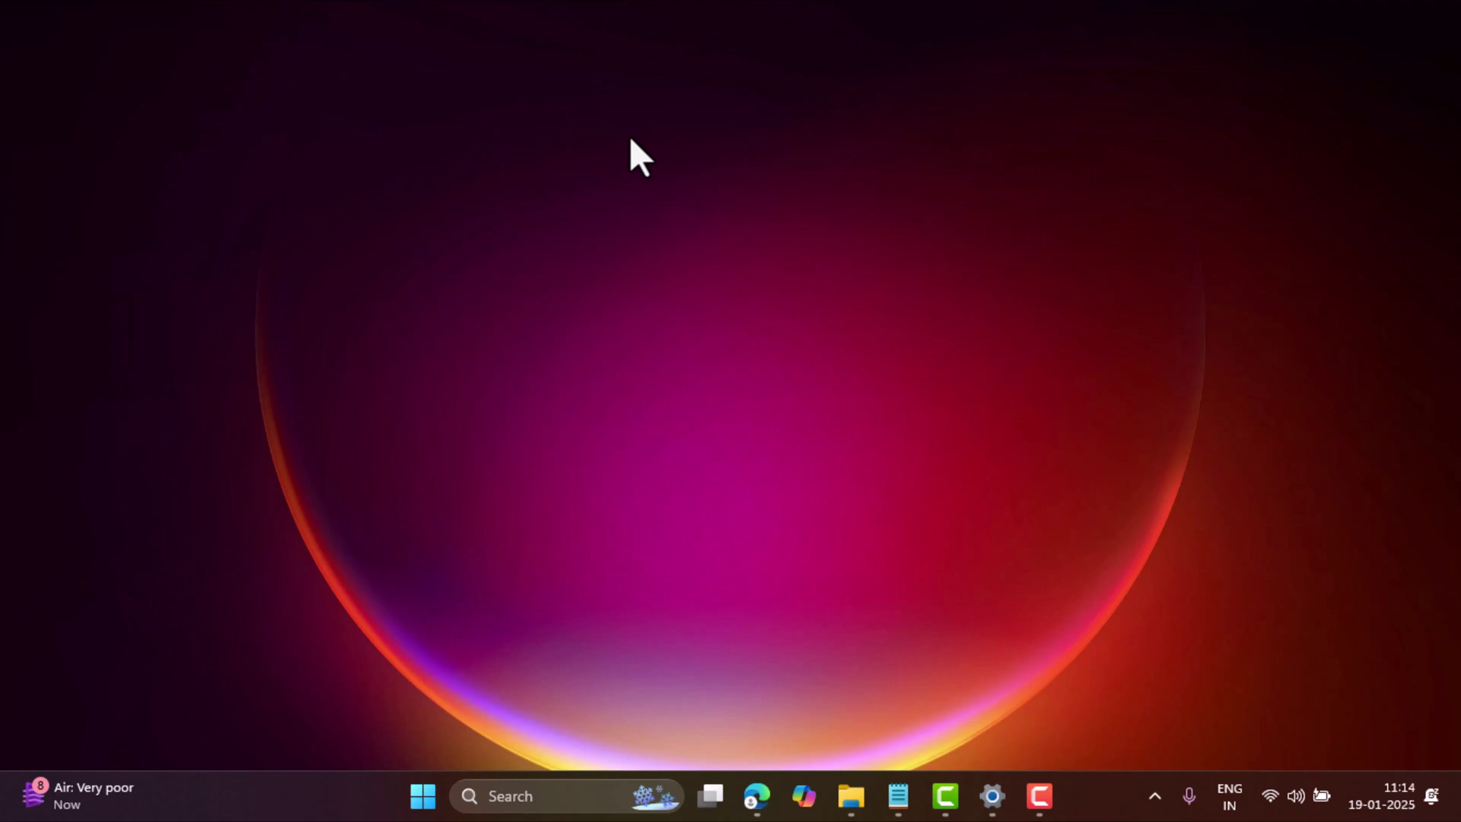